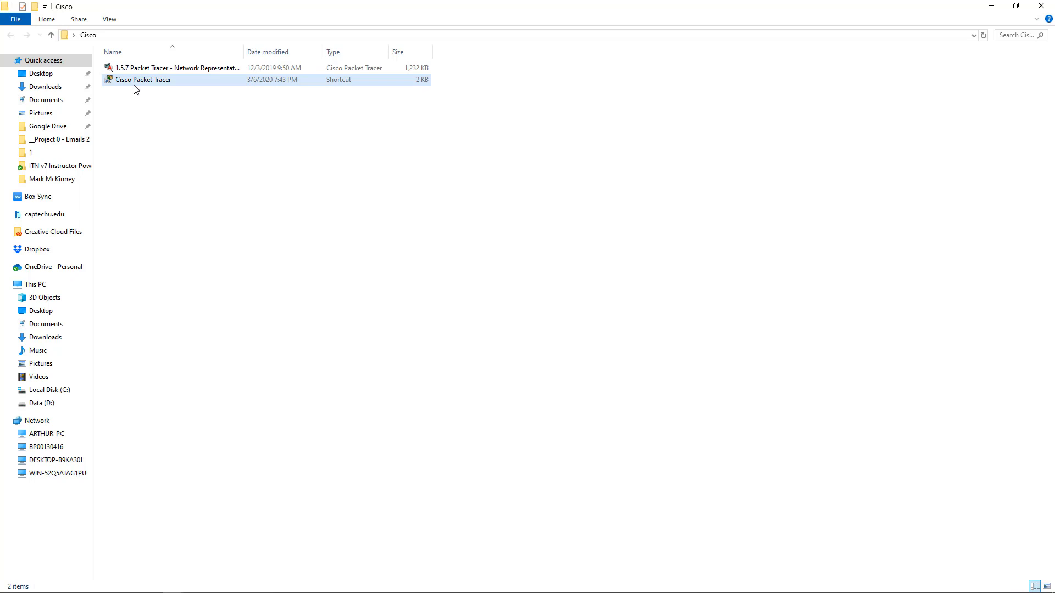
- Launch Cisco Packet Tracer and enter the account e-mail address on the sign-in screen
double_click(133, 83)
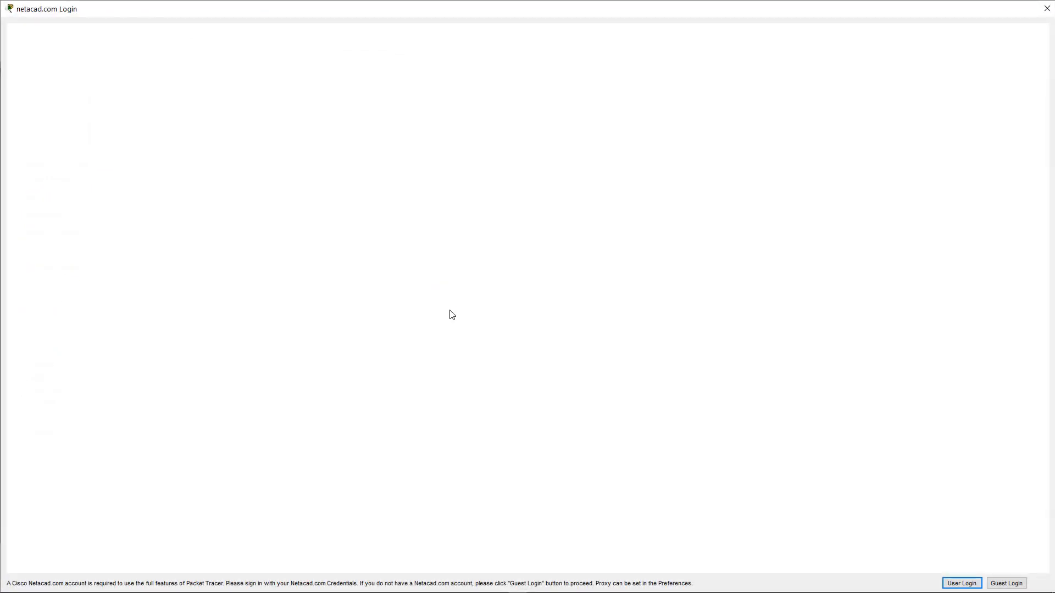
left_click(474, 323)
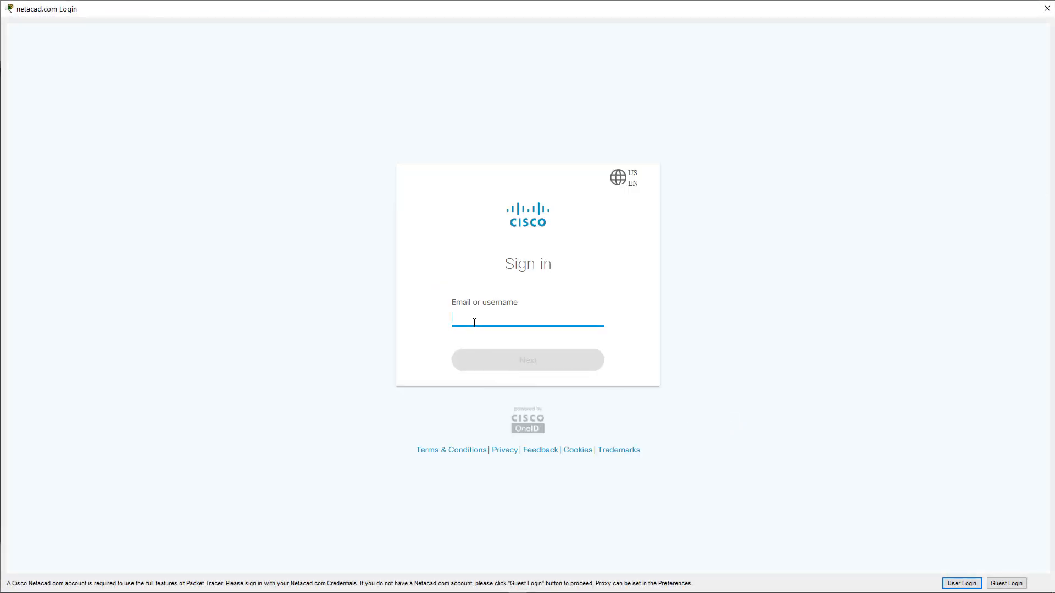
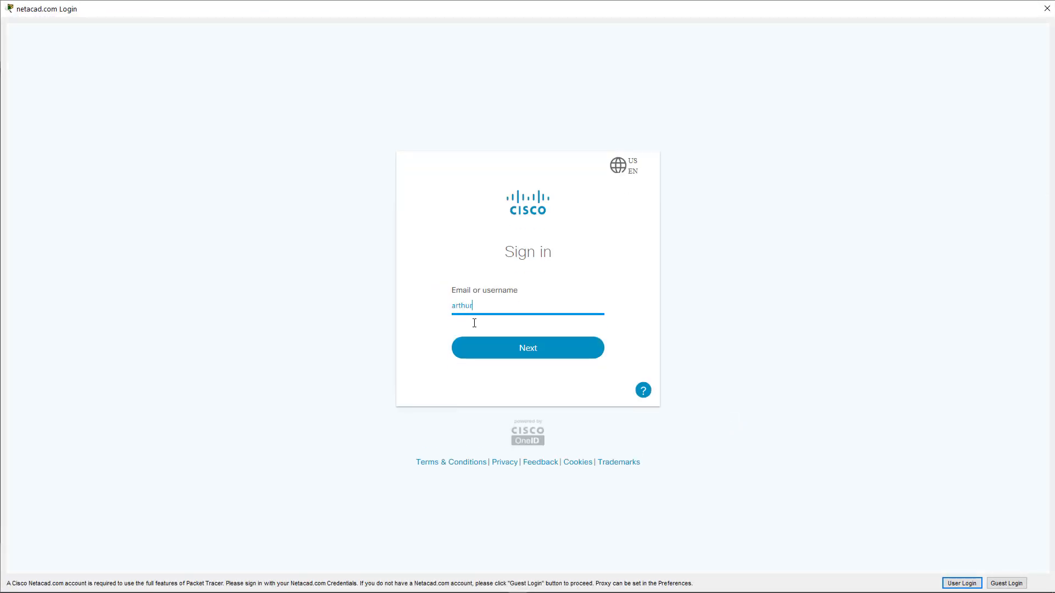
key("Return")
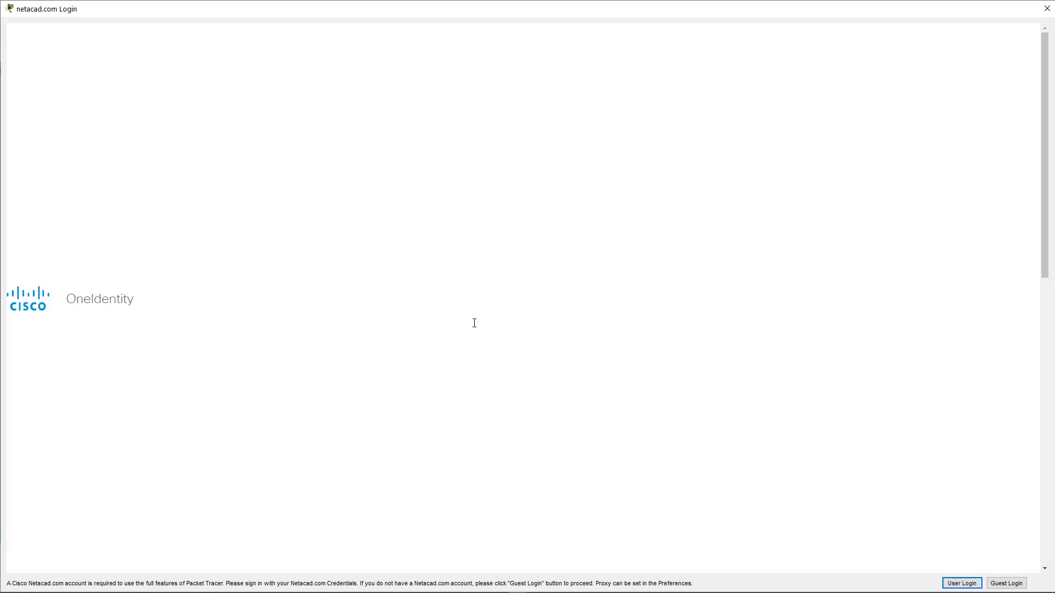
- Enter the account password and sign in
type("••••")
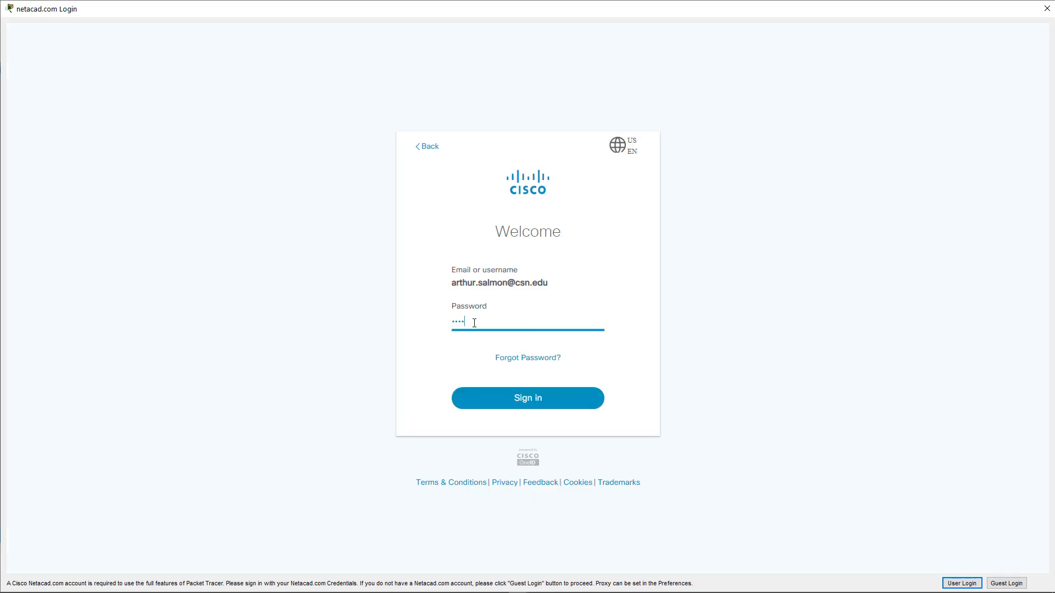
type("•••••••")
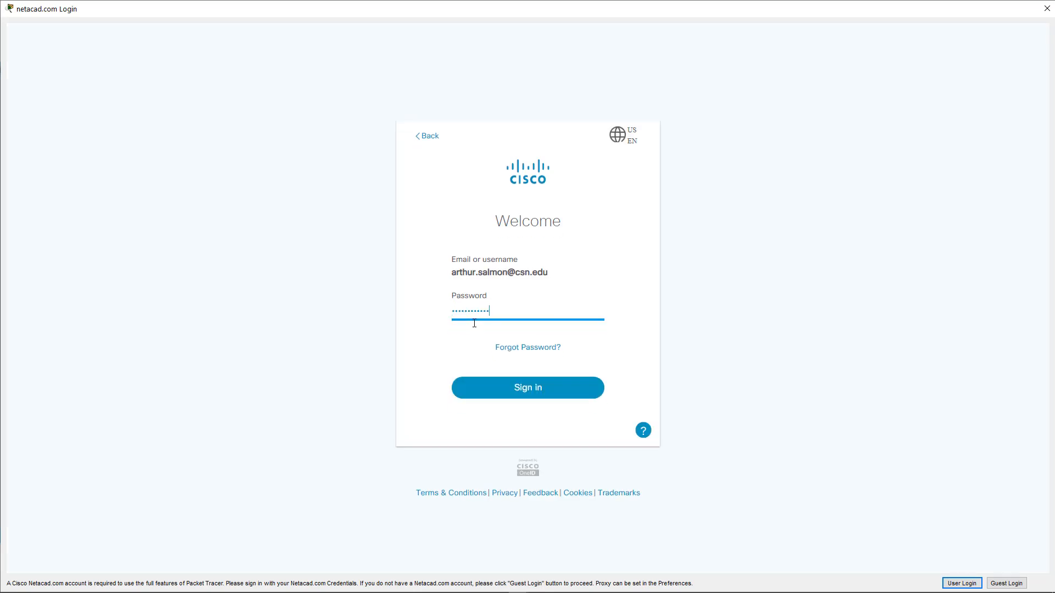
key("Return")
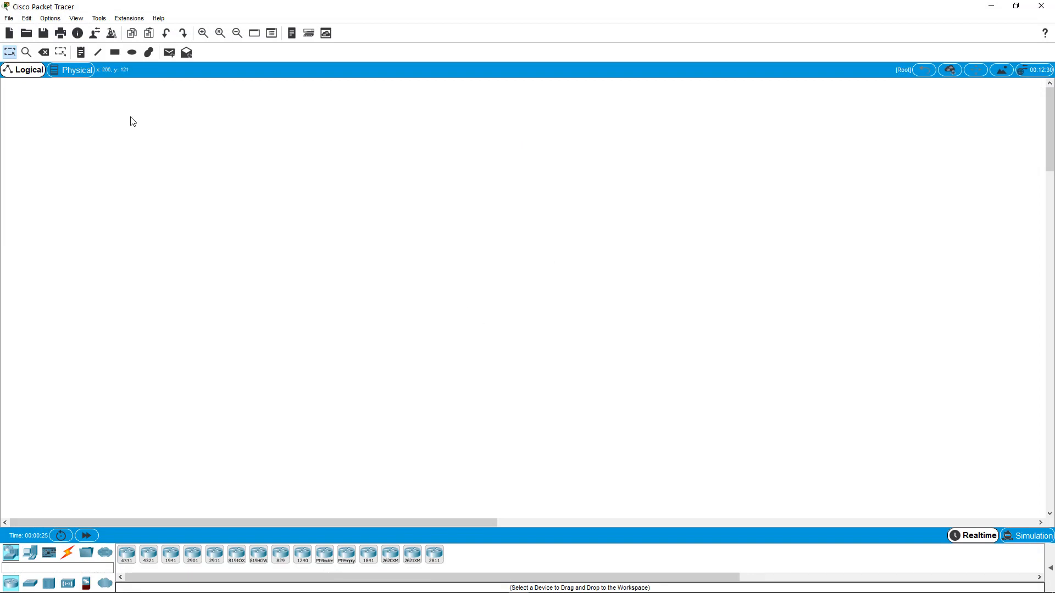
- Open the Preferences dialog to review the interface settings, then close it
left_click(50, 18)
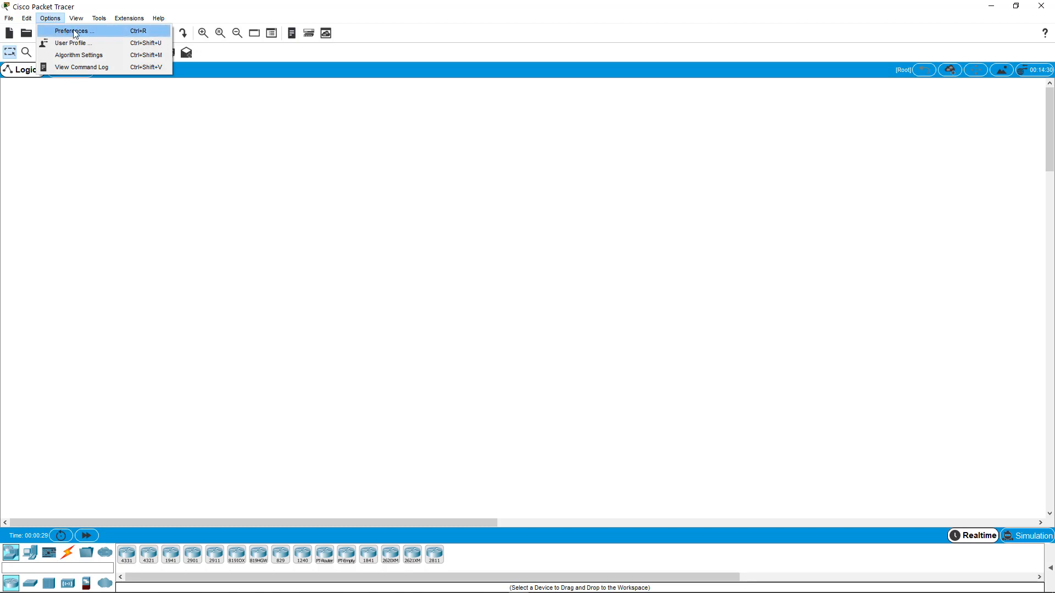
left_click(70, 32)
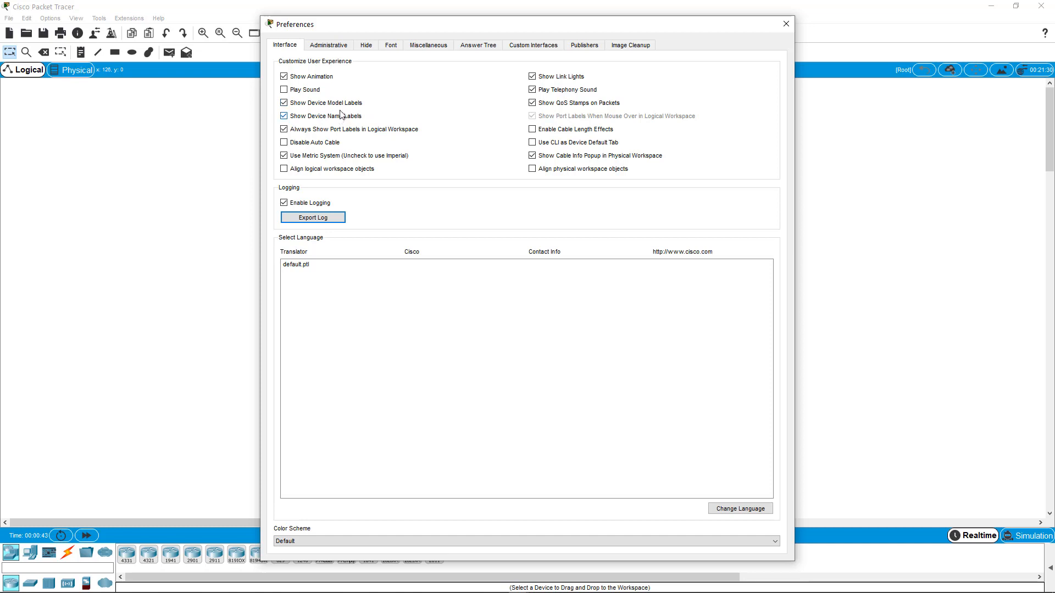
left_click(785, 24)
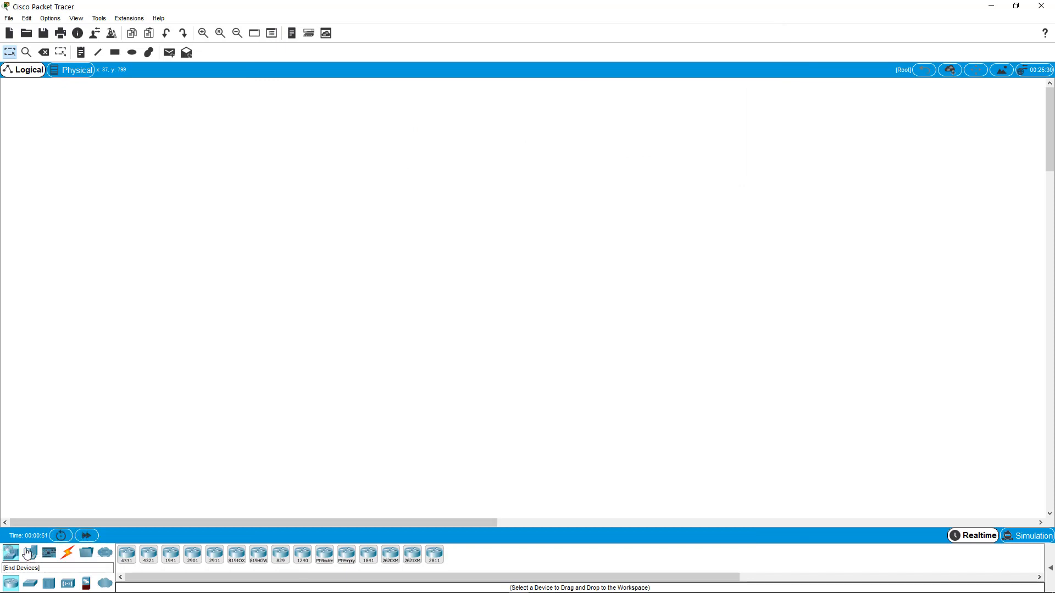
- Browse the device library's categories and subcategories, ending on routers
left_click(28, 552)
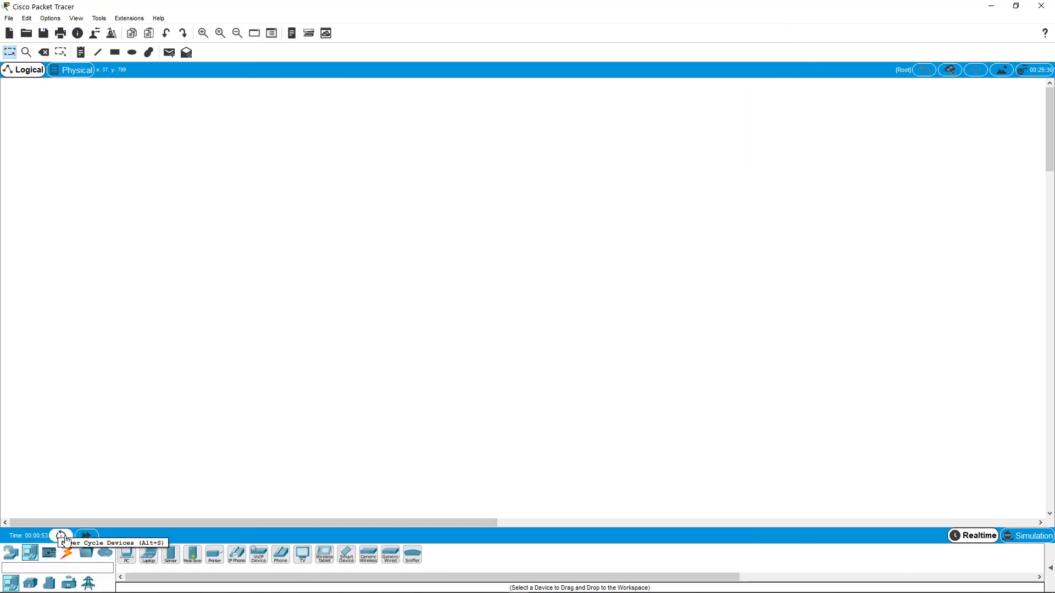
left_click(68, 553)
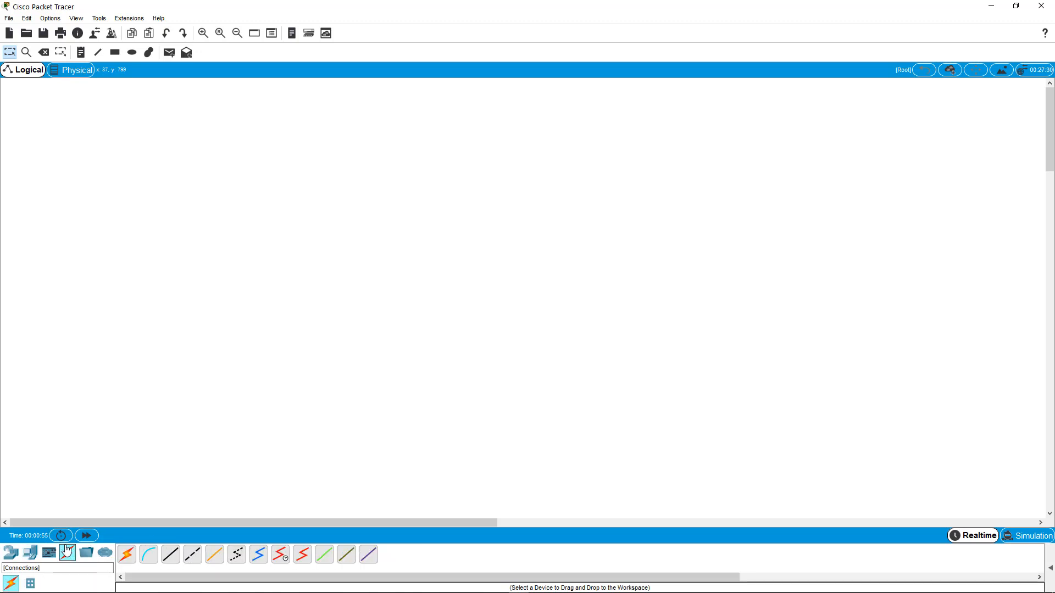
left_click(14, 555)
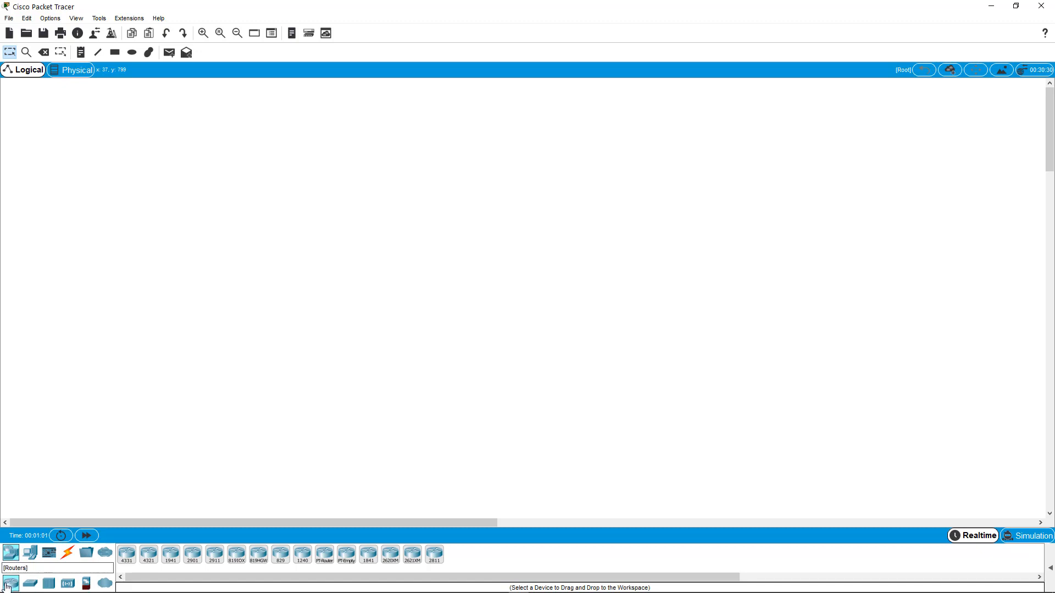
left_click(31, 584)
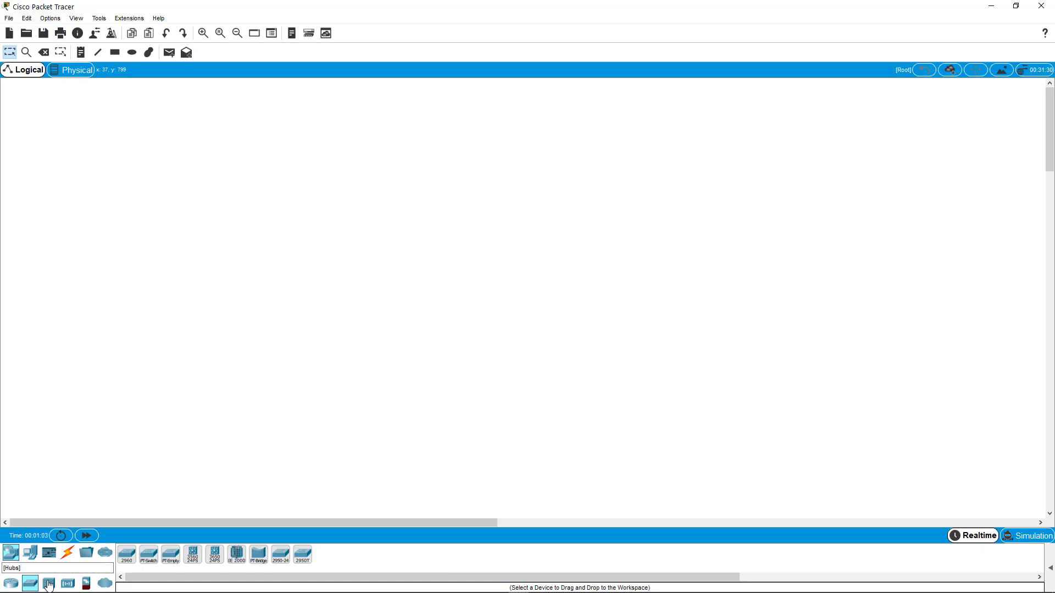
left_click(67, 584)
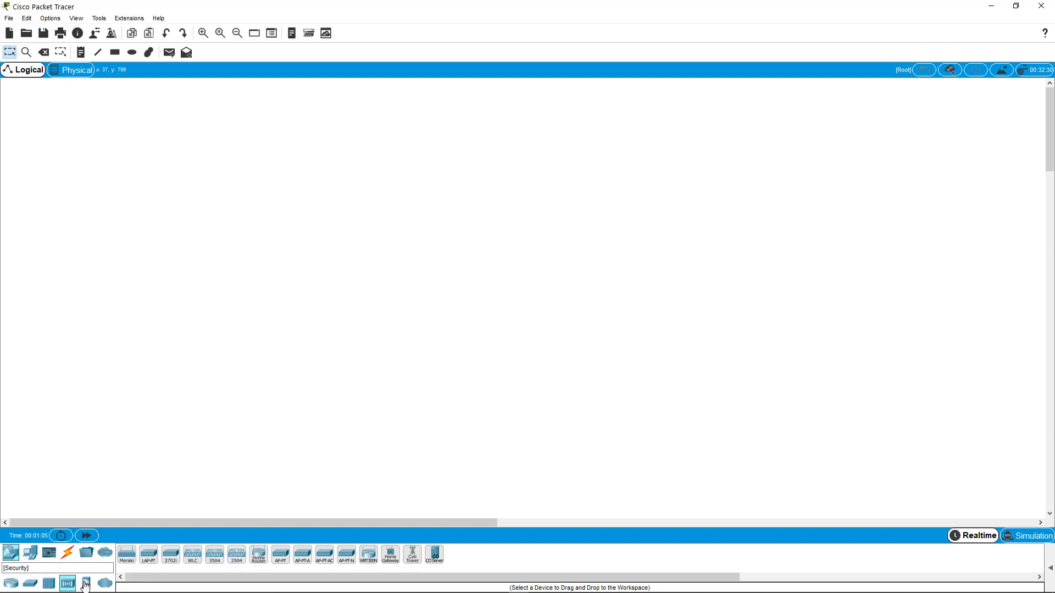
left_click(86, 585)
left_click(110, 585)
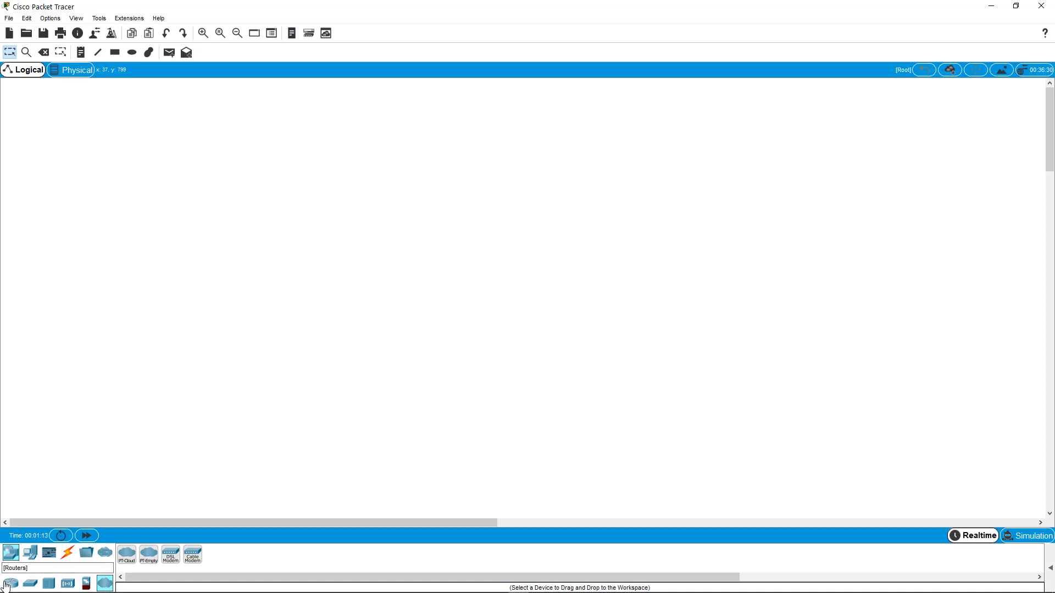
left_click(25, 586)
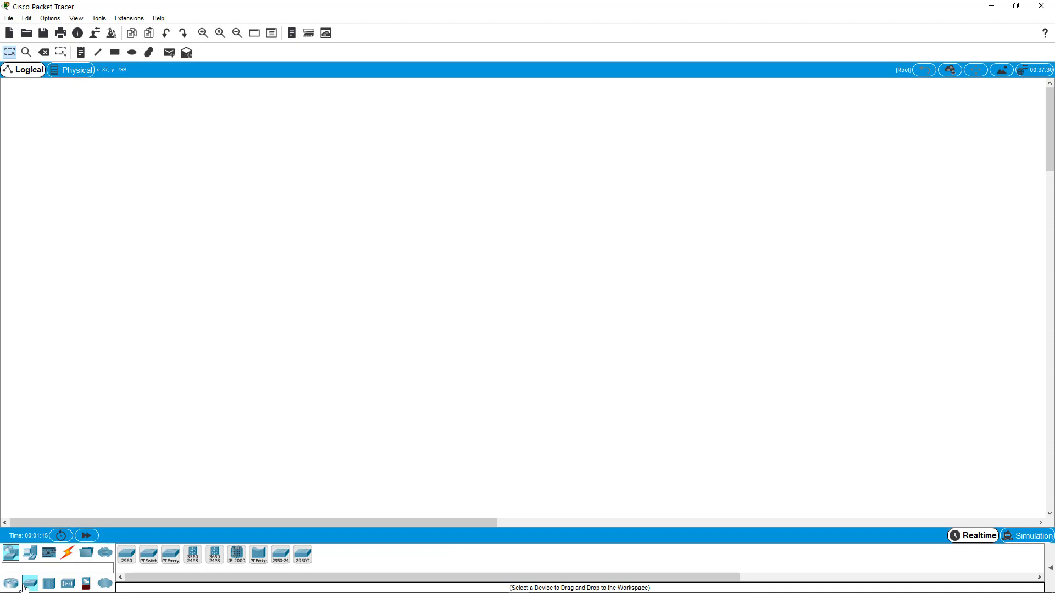
left_click(11, 584)
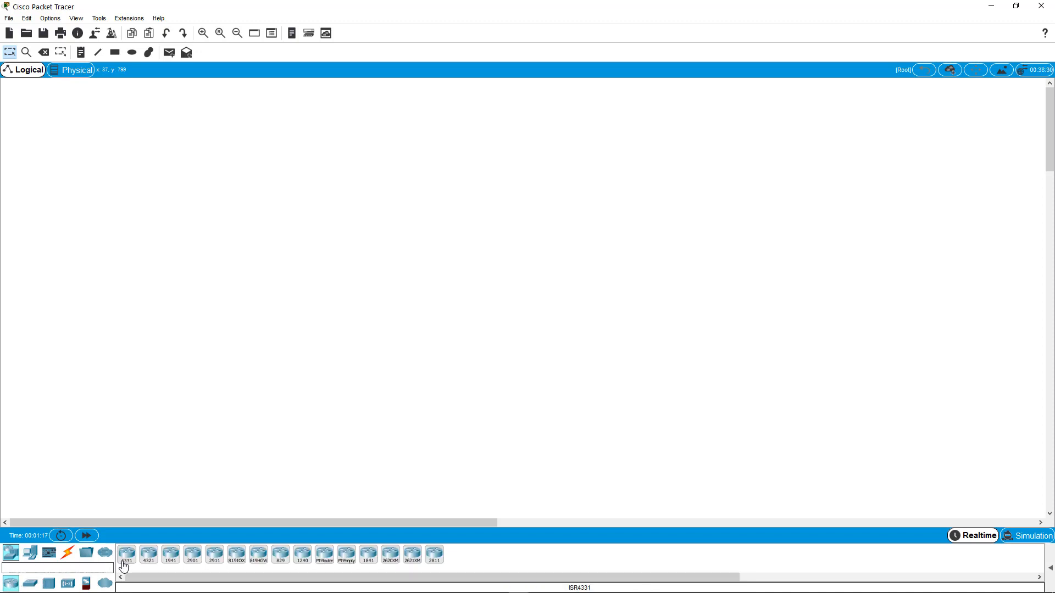
- Place an ISR4331 router in the workspace and open its device window
left_click_drag(124, 567, 279, 301)
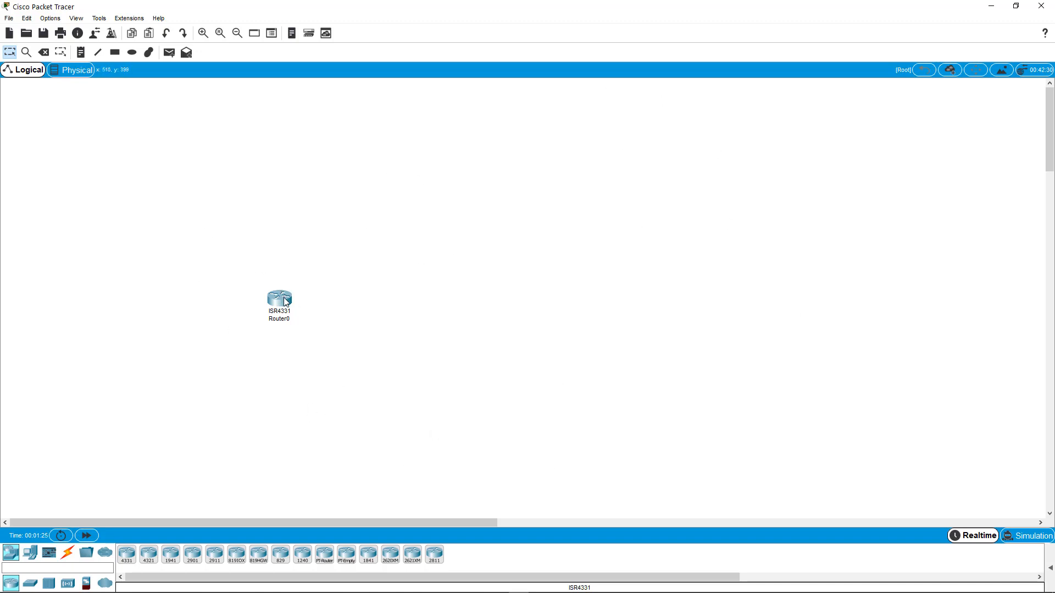
mouse_move(286, 302)
left_click(279, 299)
left_click_drag(680, 262, 948, 264)
left_click_drag(739, 137, 672, 135)
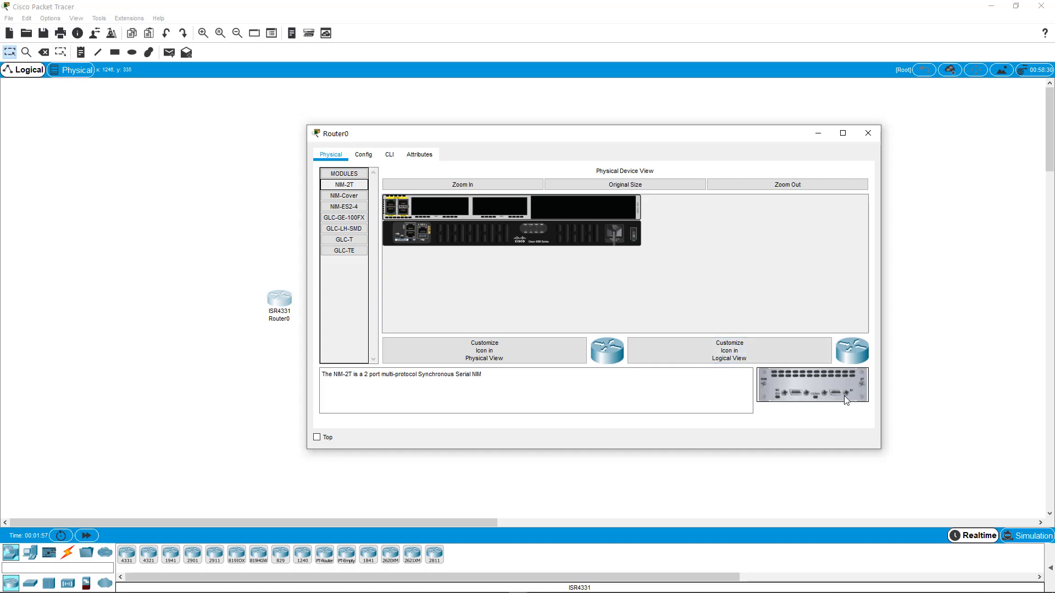
- Install an NIM-2T module in the router's empty slot with the power off, power it back on, and close the window
left_click_drag(829, 391, 448, 204)
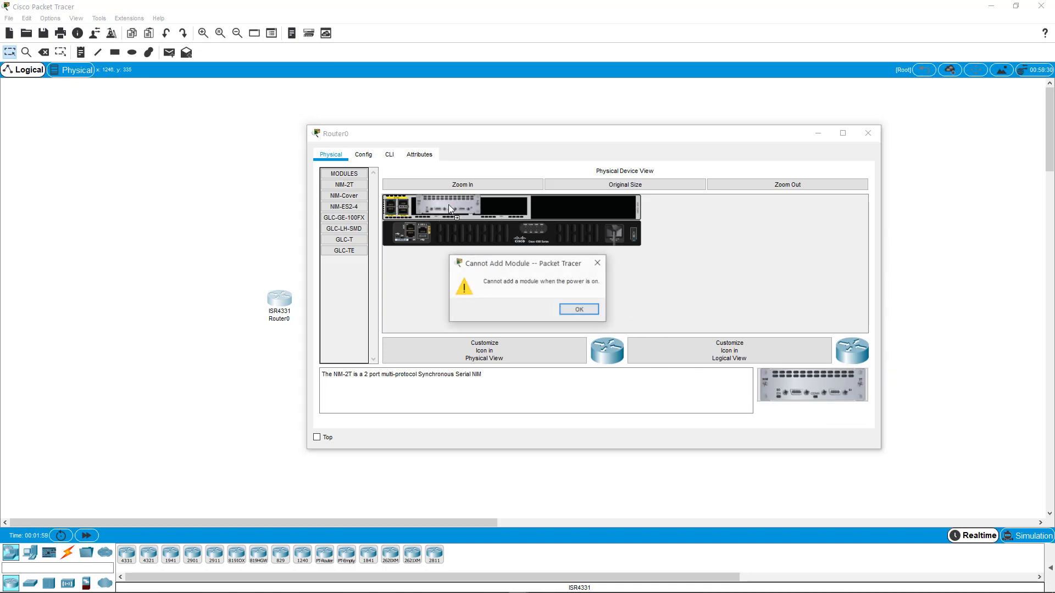
left_click(579, 310)
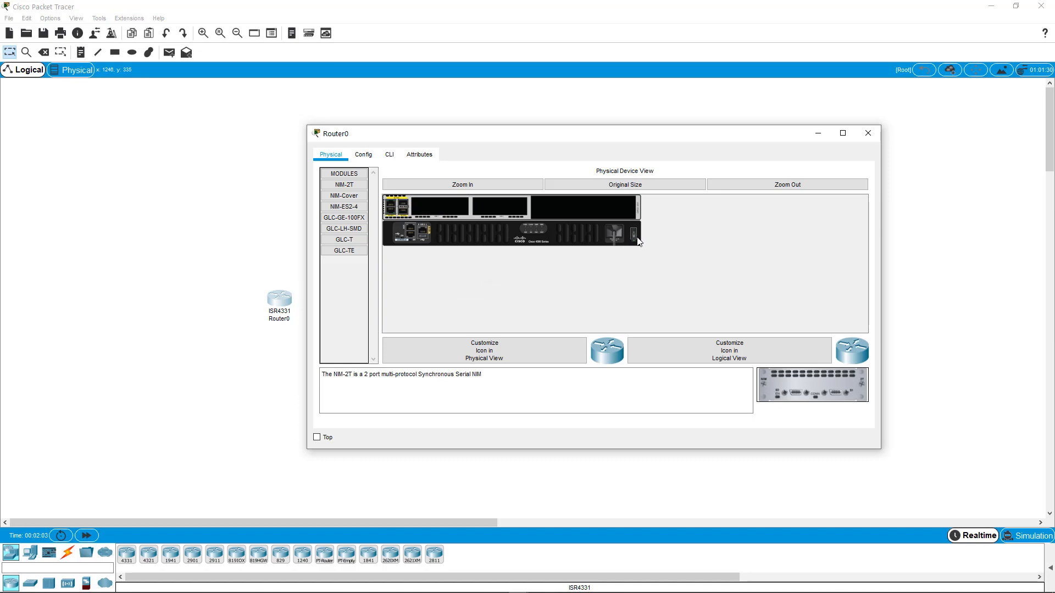
left_click_drag(813, 384, 450, 208)
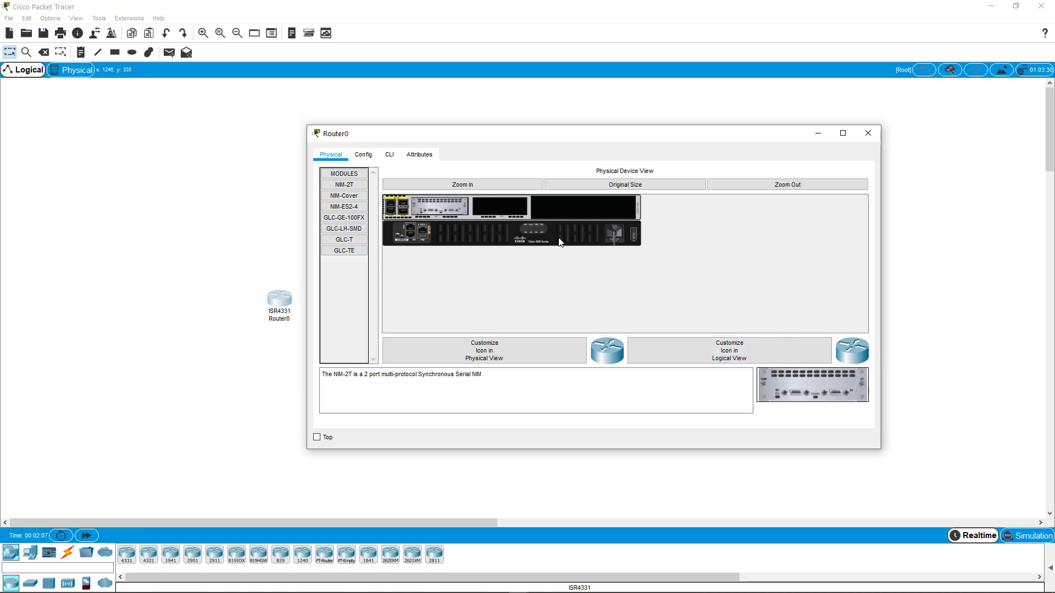
left_click(634, 235)
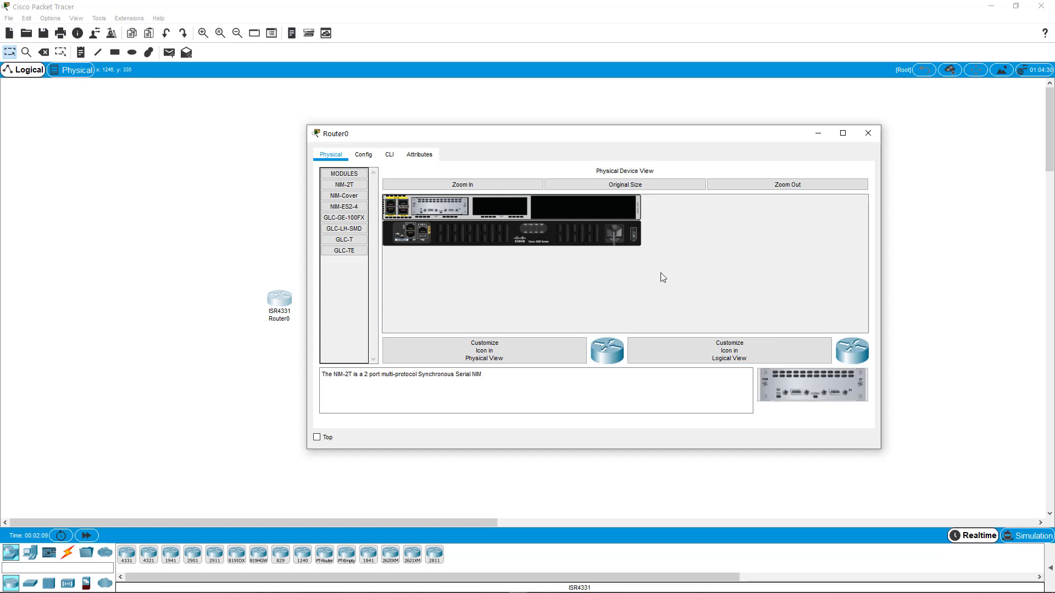
left_click(867, 133)
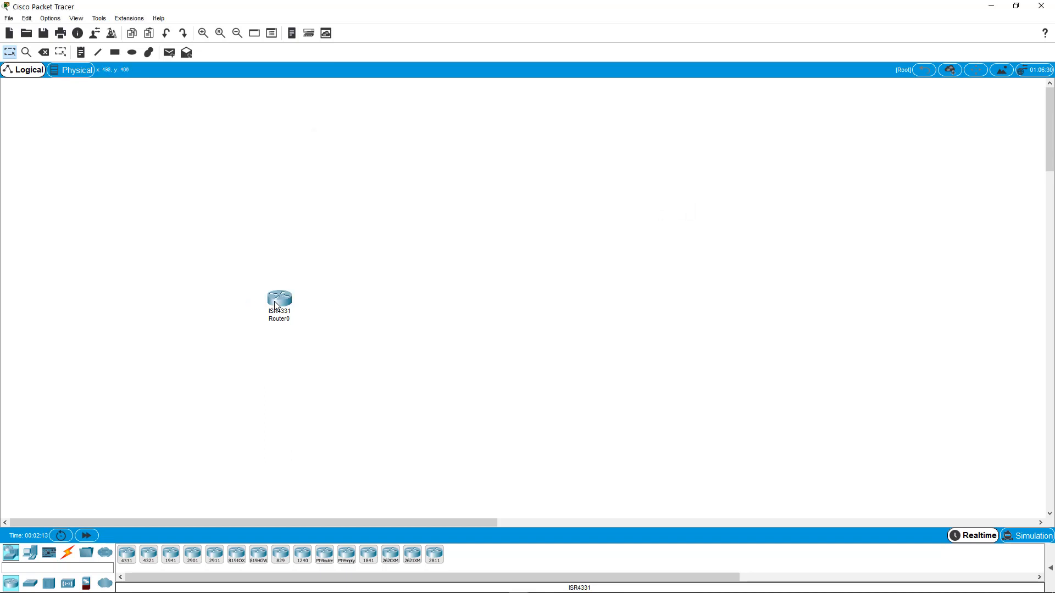
- Reopen the router and examine its Config and CLI tabs before closing it
mouse_move(276, 305)
left_click(275, 301)
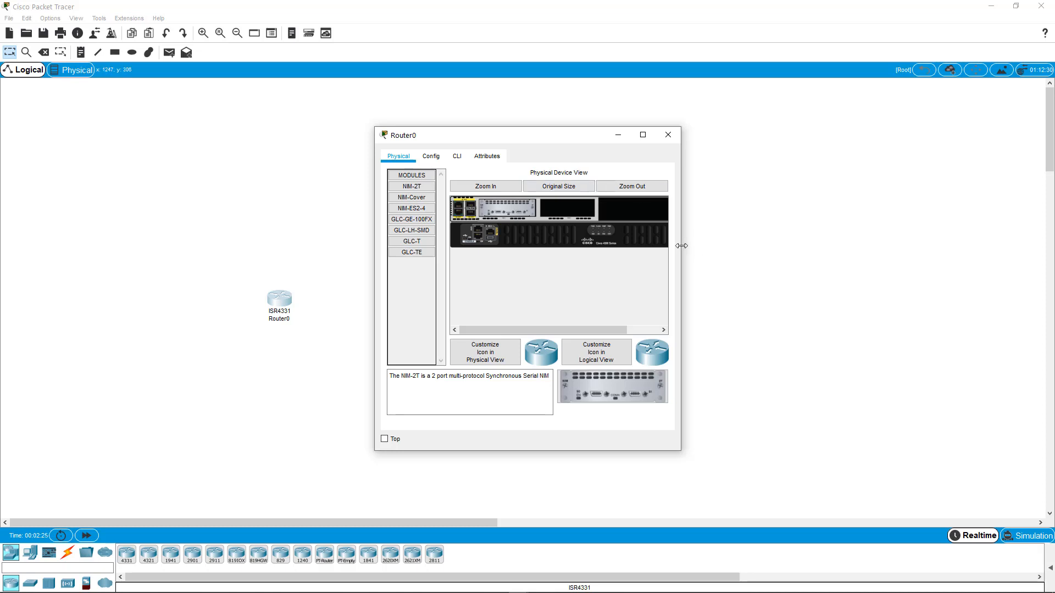
left_click_drag(678, 244, 905, 258)
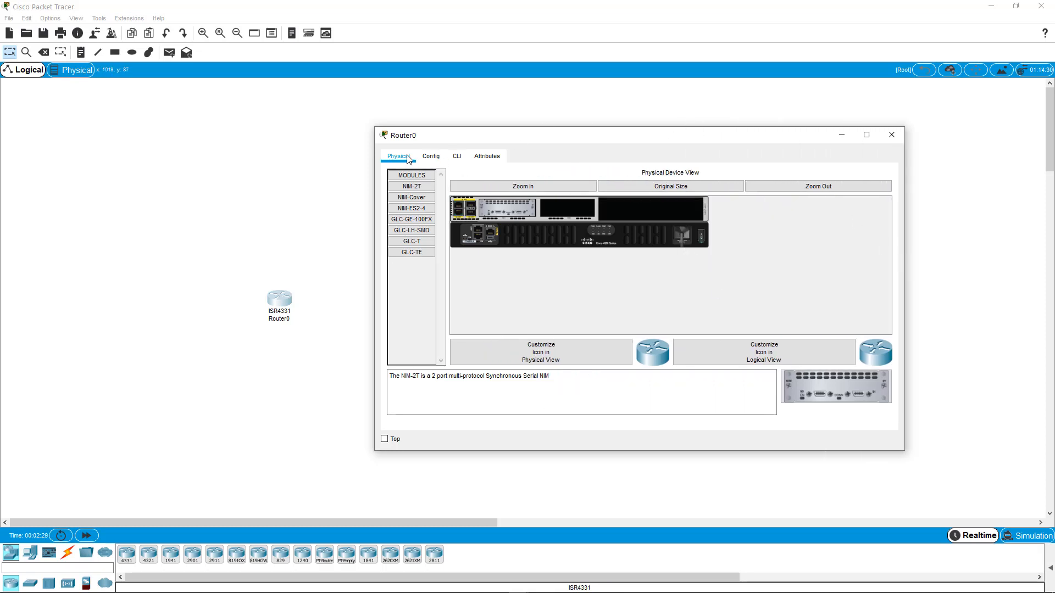
left_click(431, 158)
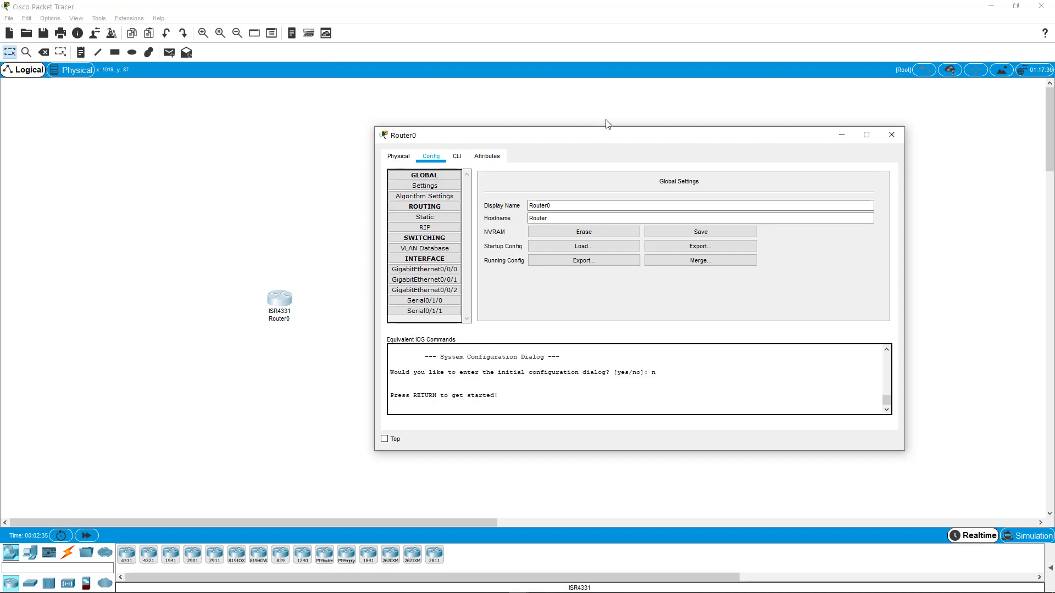
left_click(463, 156)
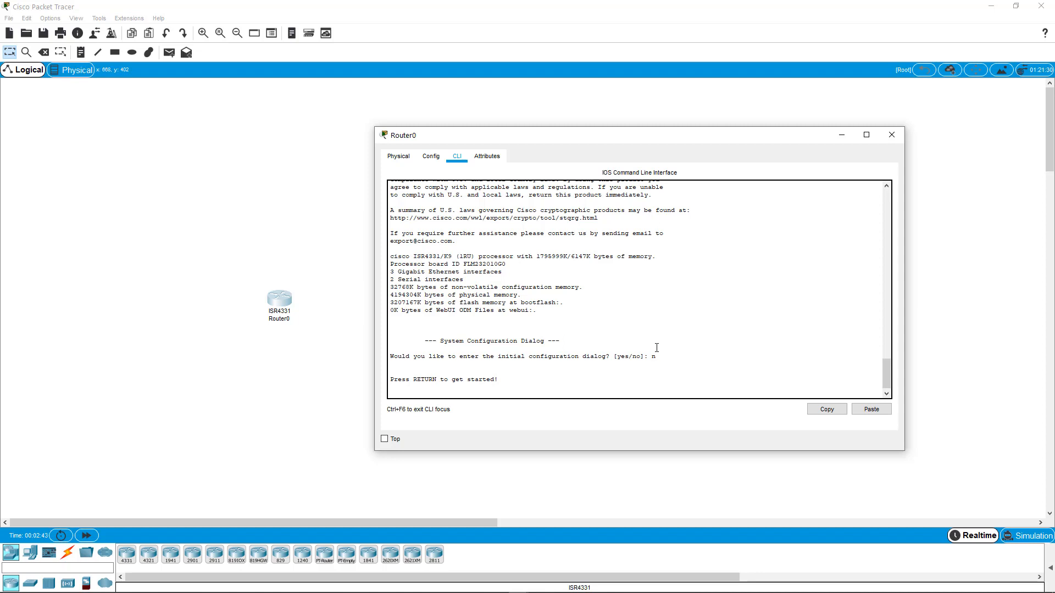
left_click(431, 157)
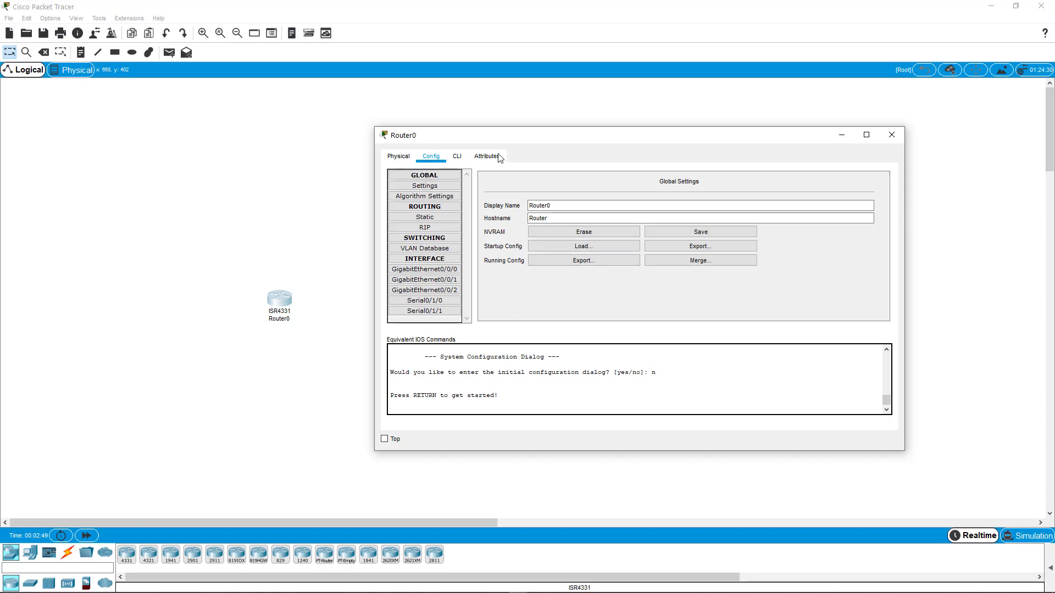
left_click(891, 135)
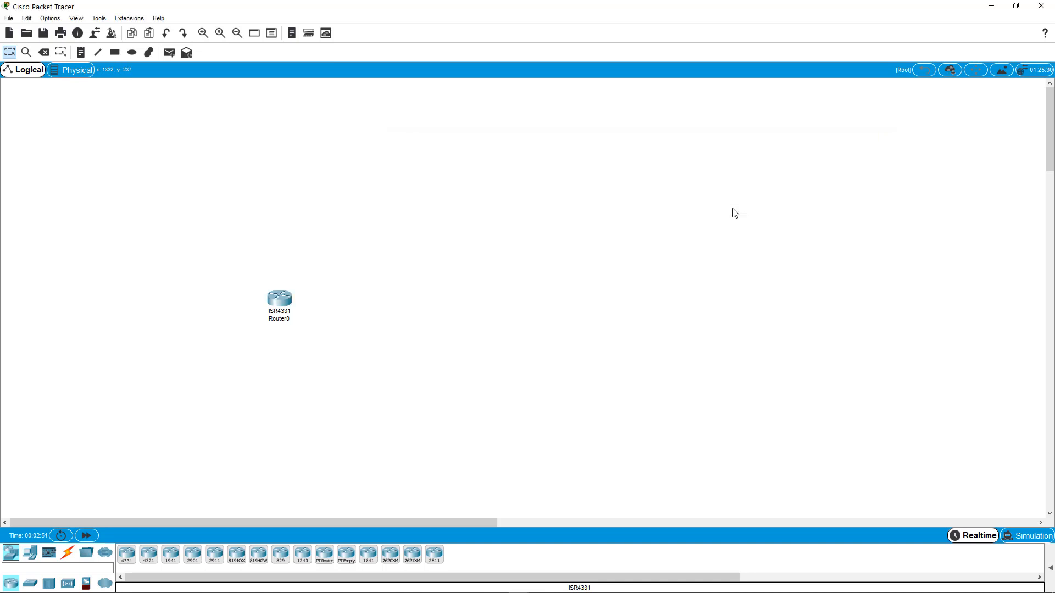
- Place a 2960-24TT switch and a PC-PT to the right of the router
left_click(30, 583)
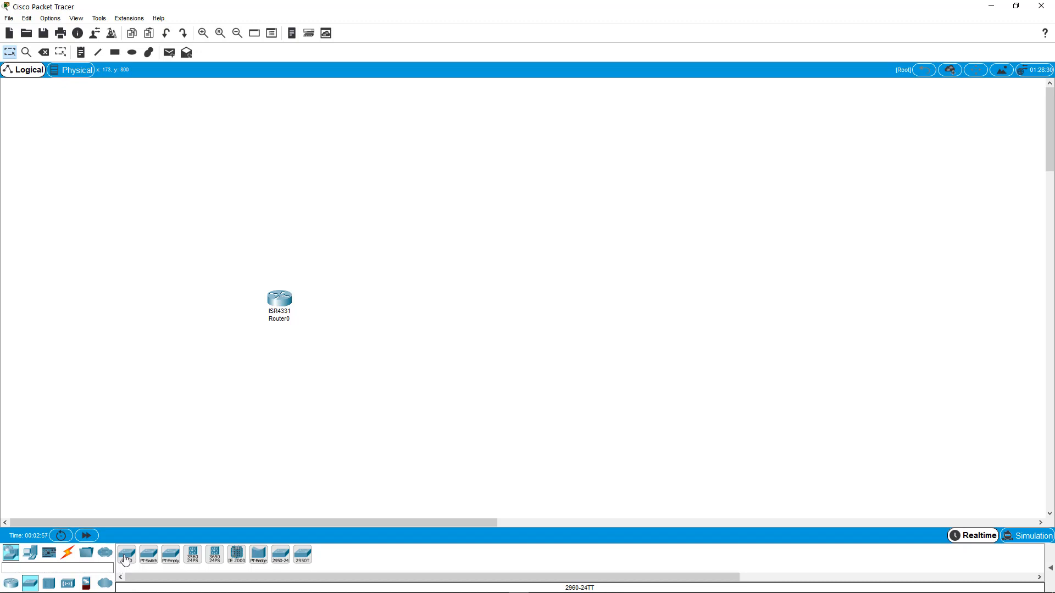
left_click_drag(126, 561, 386, 306)
left_click(37, 551)
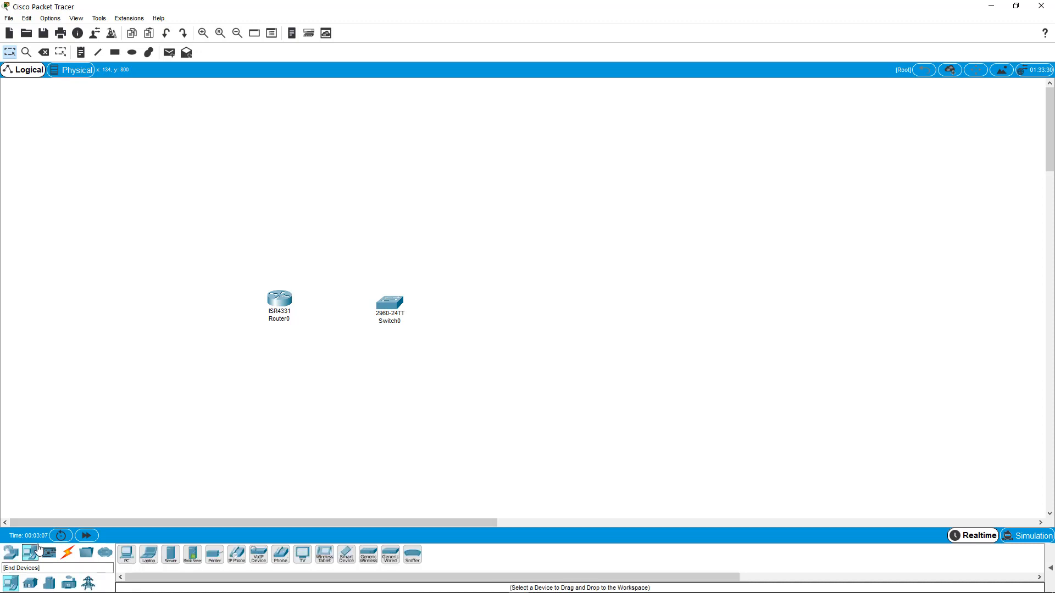
left_click_drag(127, 555, 508, 313)
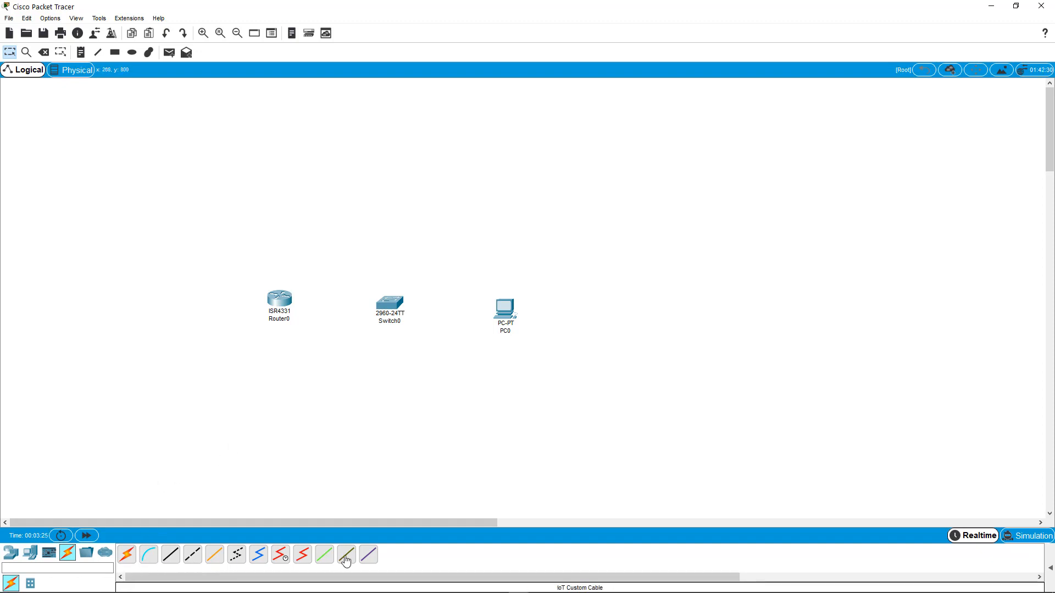
left_click(150, 558)
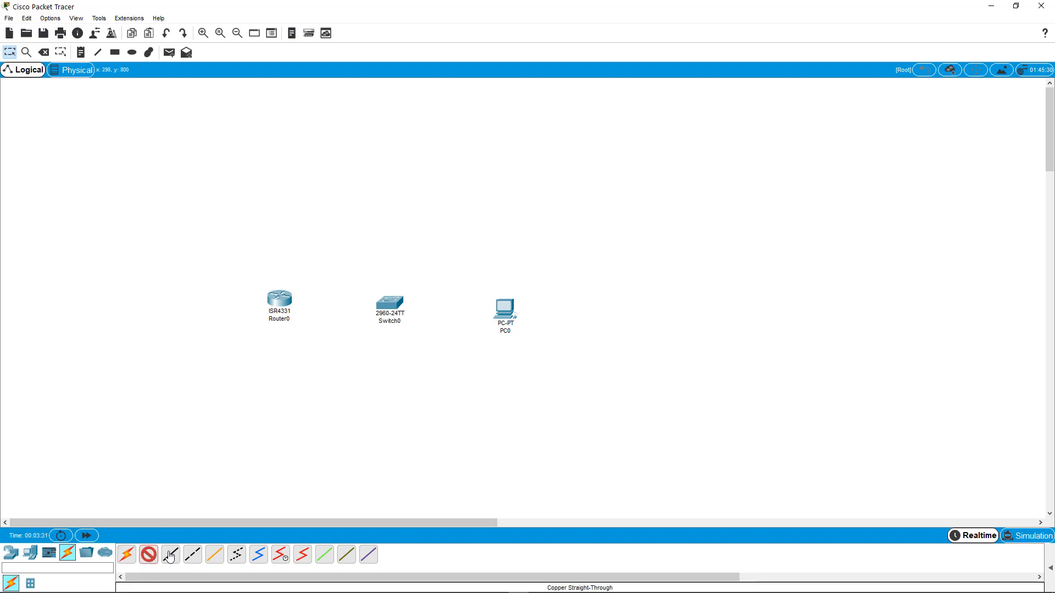
left_click(192, 555)
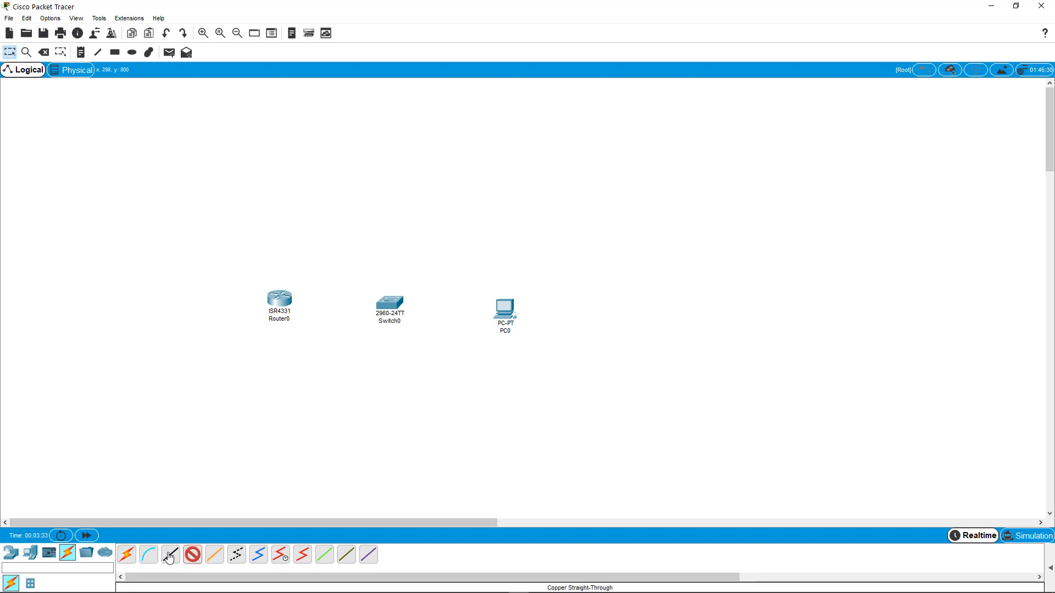
left_click(169, 557)
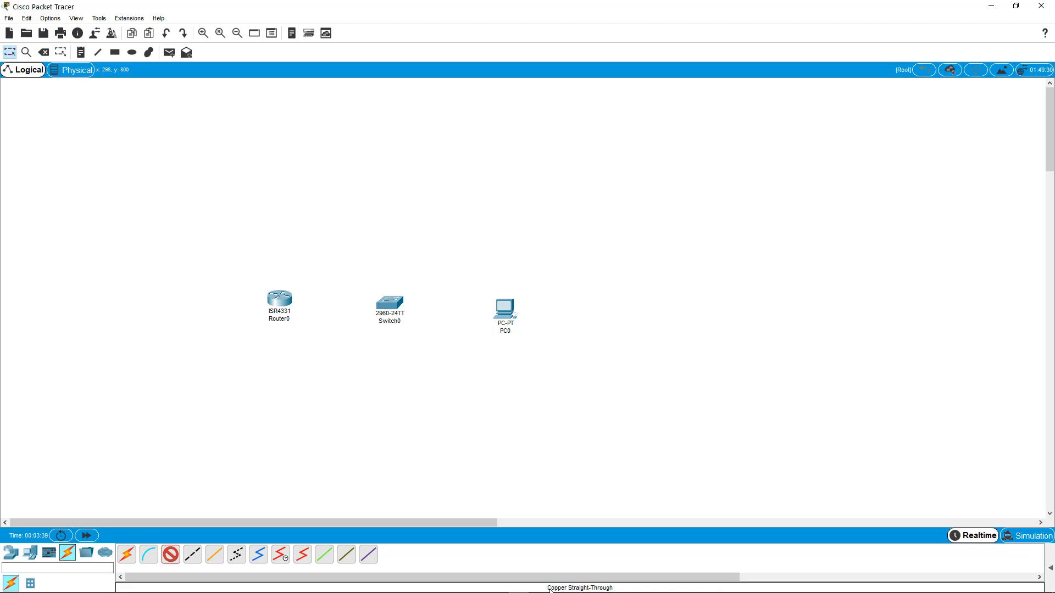
left_click(152, 562)
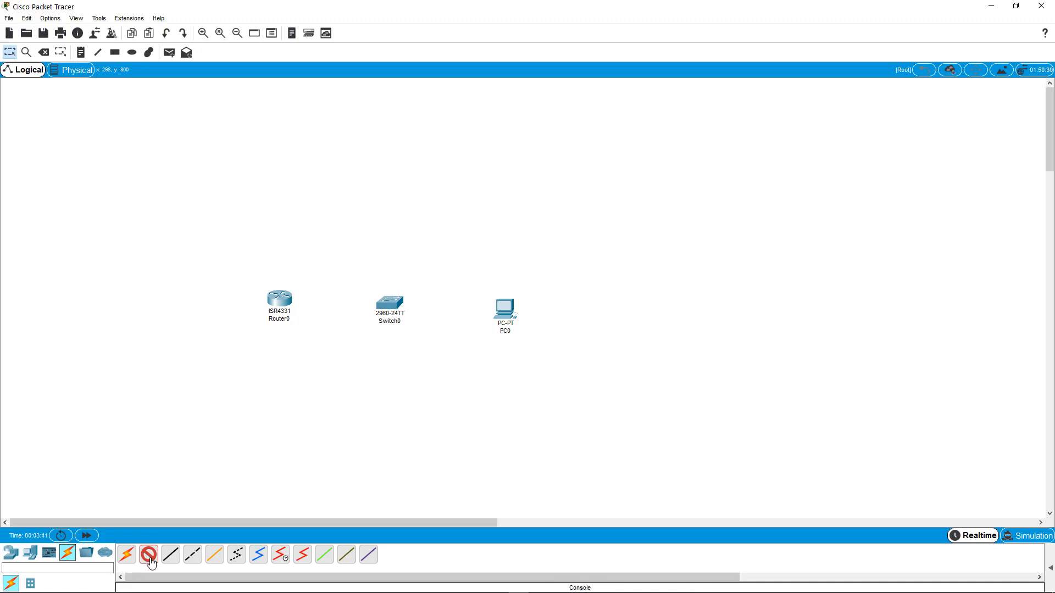
left_click(174, 561)
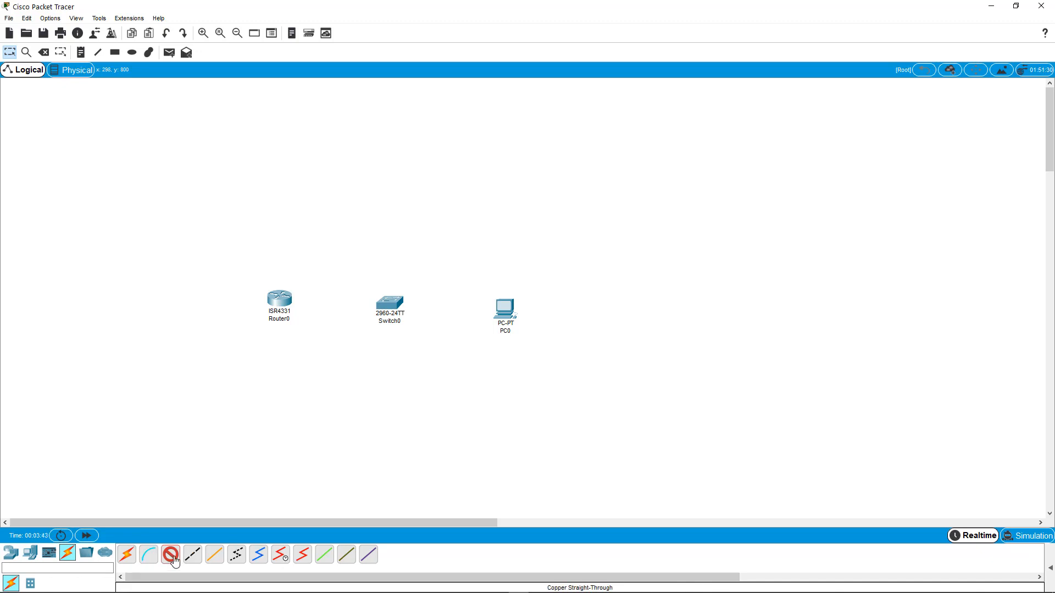
left_click(199, 559)
left_click(281, 560)
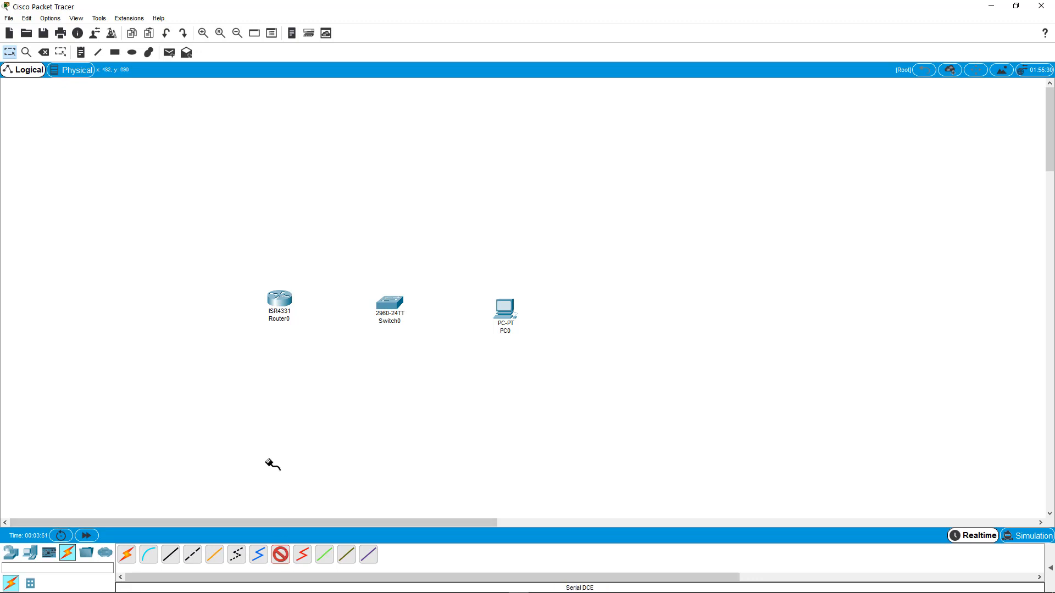
key("Escape")
- Duplicate Router0 to create a second ISR4331 router placed above it, keeping its default name
left_click(280, 309)
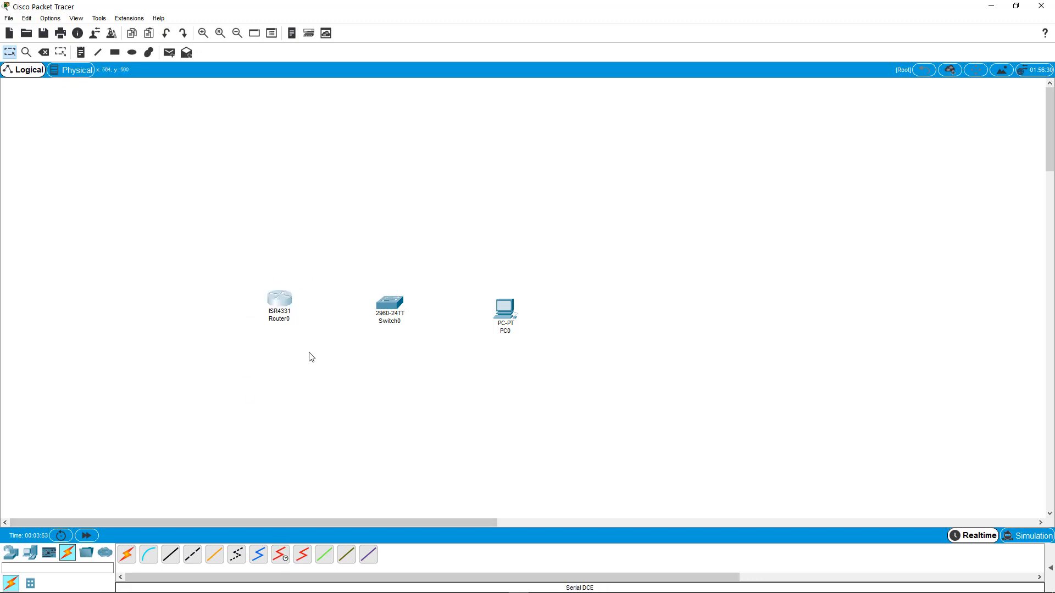
left_click_drag(285, 297, 289, 201)
left_click(294, 224)
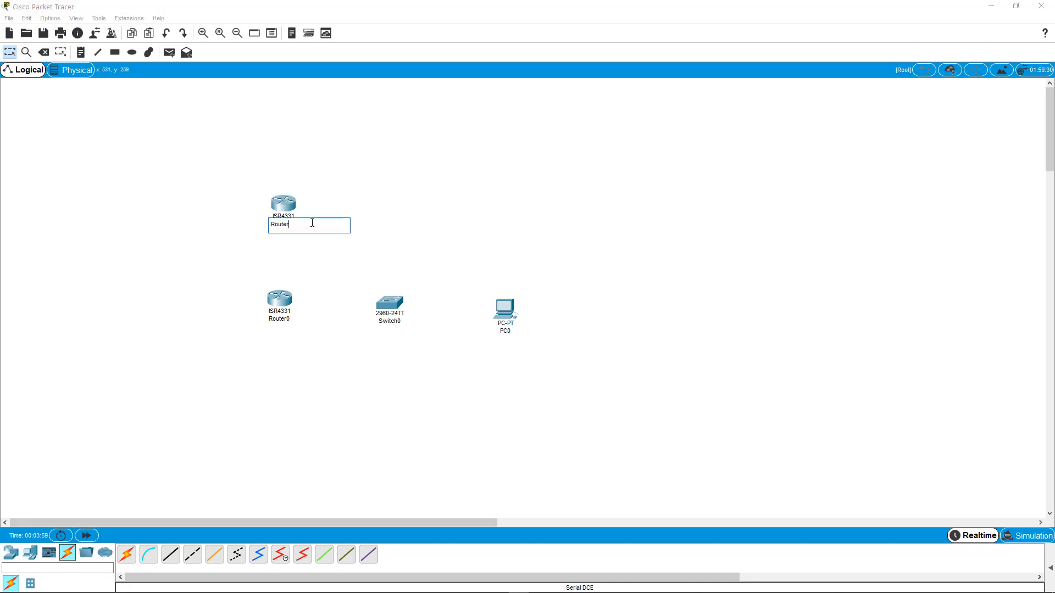
key("Return")
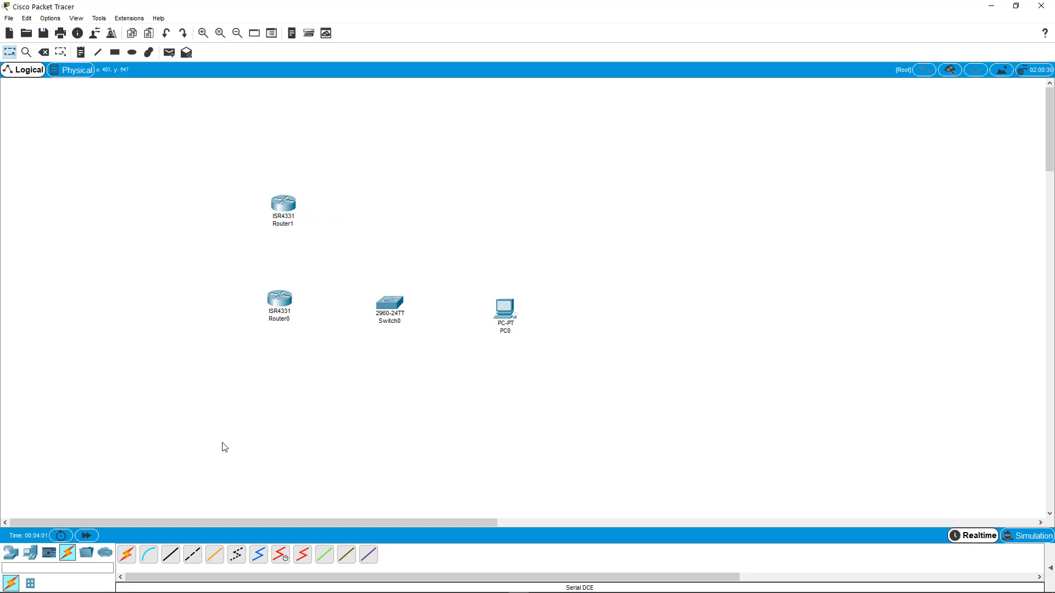
- Connect the PC's FastEthernet0 port to the switch's FastEthernet0/1 port with a Copper Straight-Through cable
left_click(171, 556)
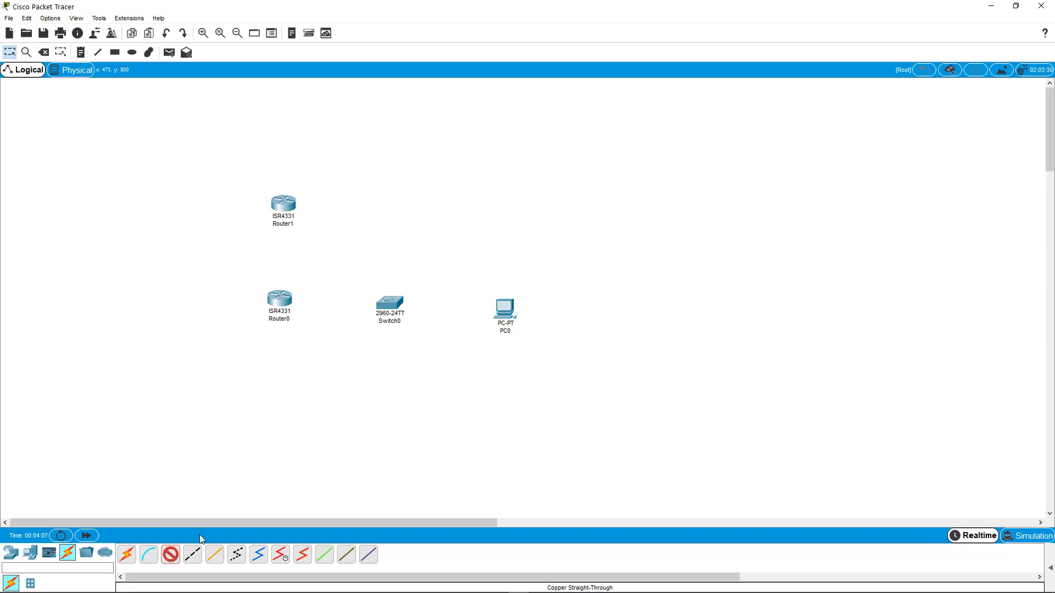
left_click(175, 556)
left_click(176, 559)
left_click(506, 309)
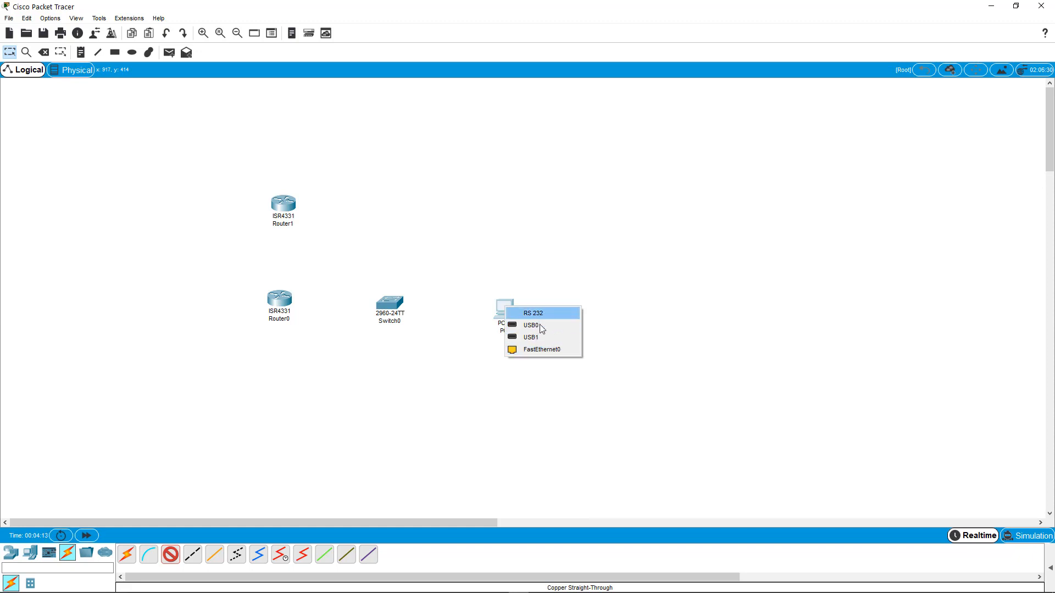
left_click(541, 351)
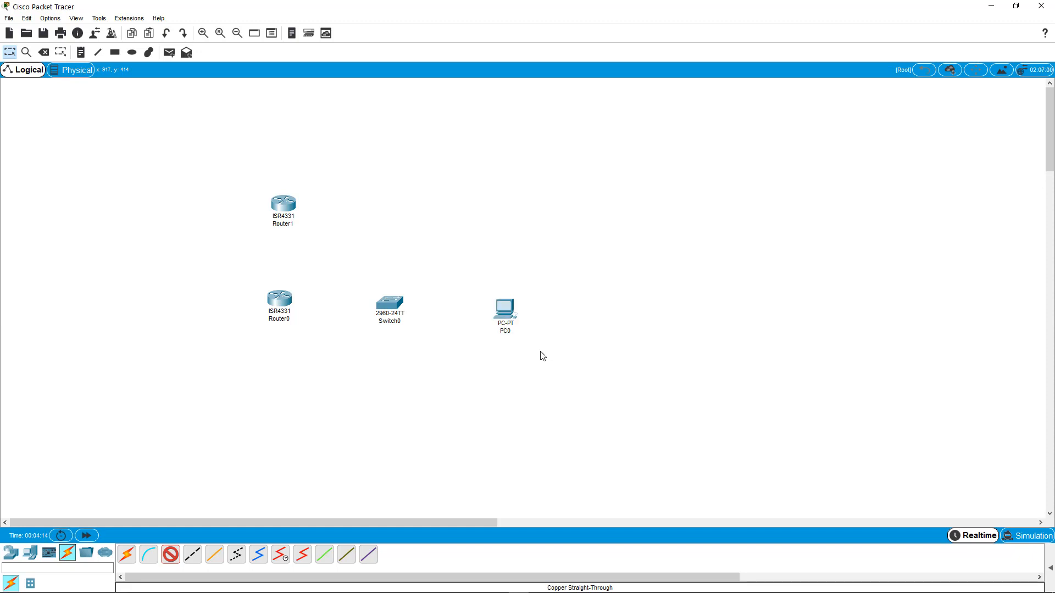
left_click(390, 303)
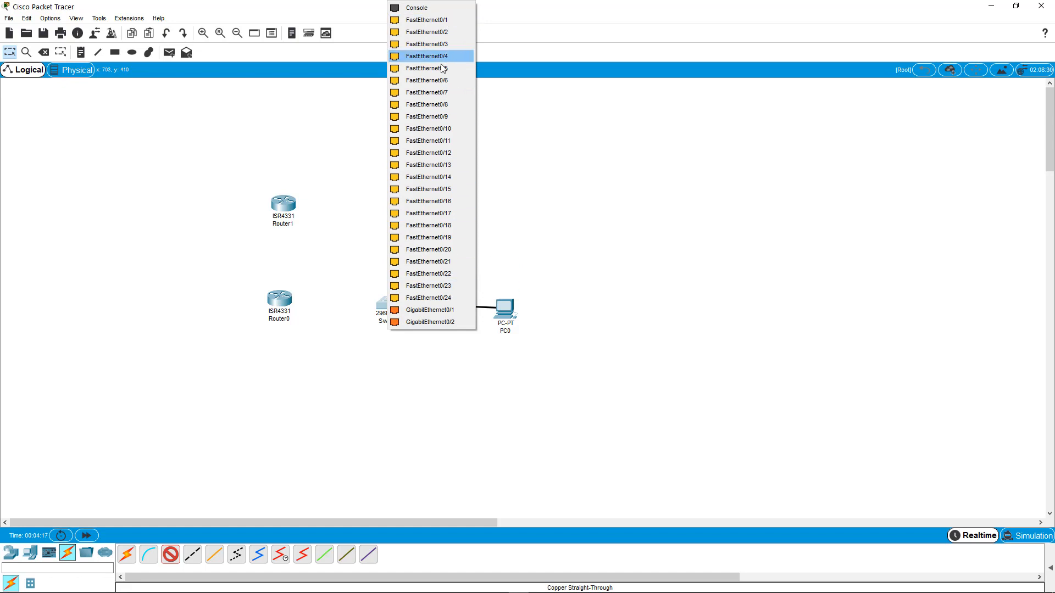
left_click(415, 8)
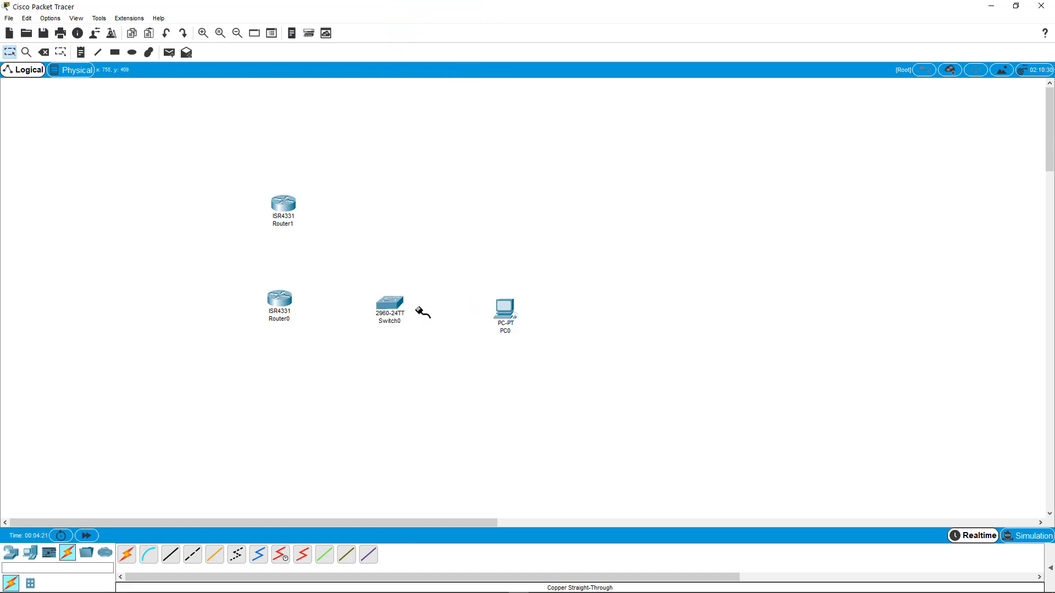
left_click(402, 308)
left_click(436, 18)
left_click(396, 307)
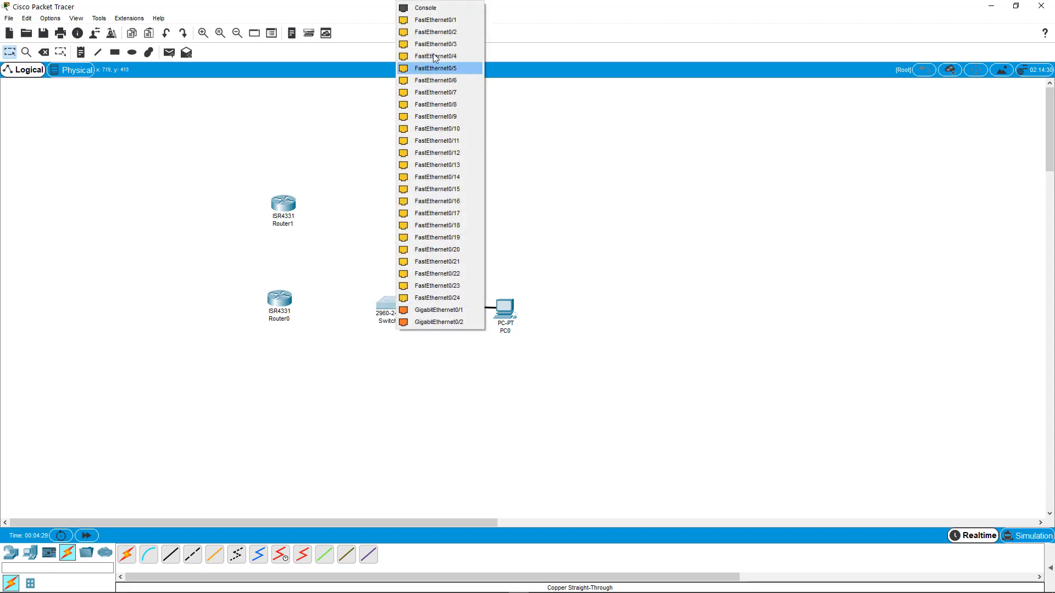
left_click(444, 20)
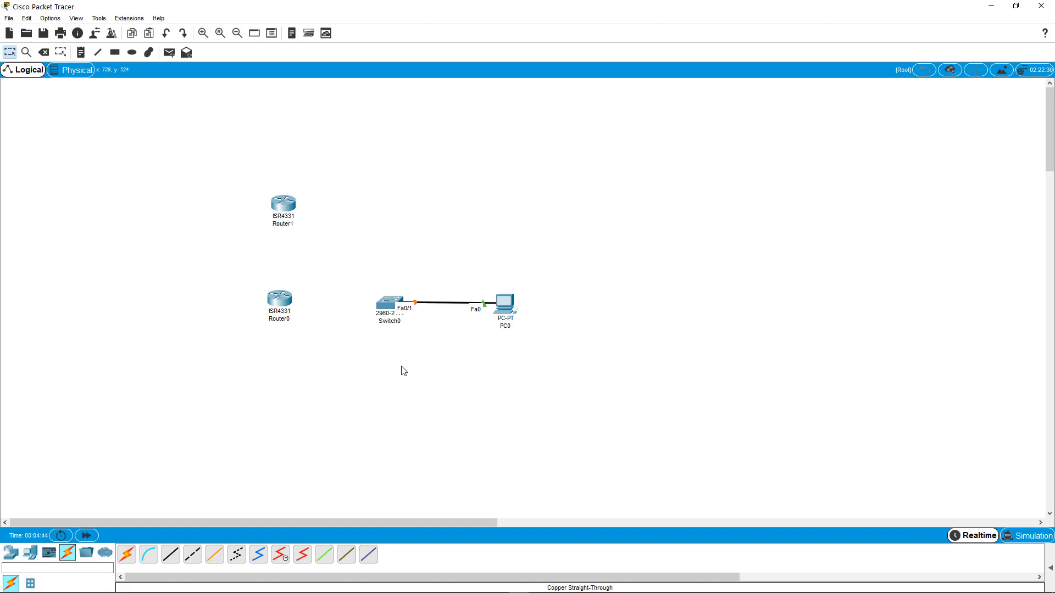
- Connect the switch's GigabitEthernet0/2 port to Router0's GigabitEthernet0/0/0 port with a Copper Straight-Through cable
left_click(170, 559)
left_click(387, 307)
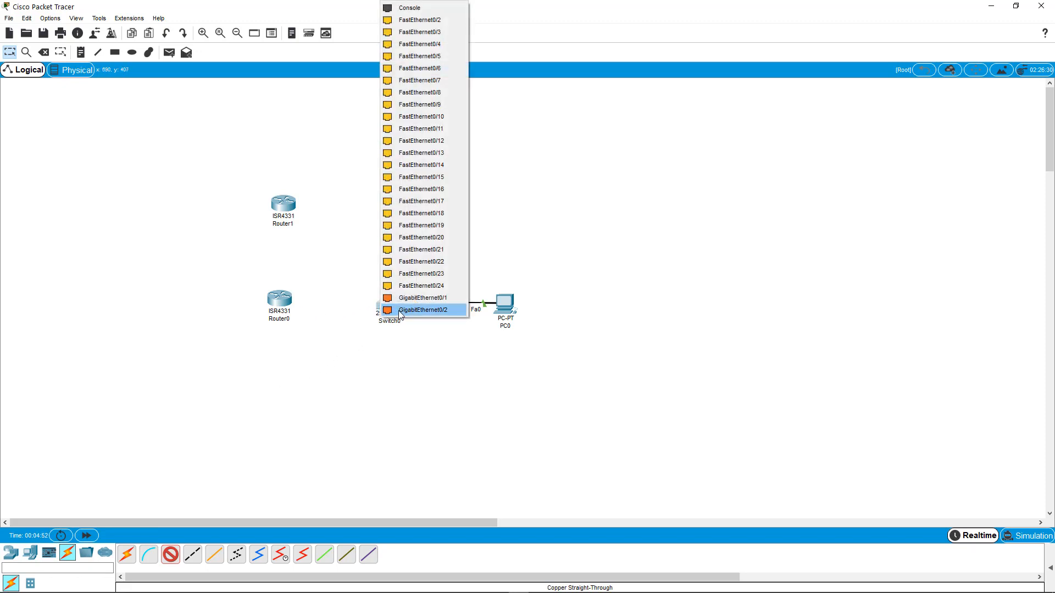
left_click(422, 310)
left_click(280, 303)
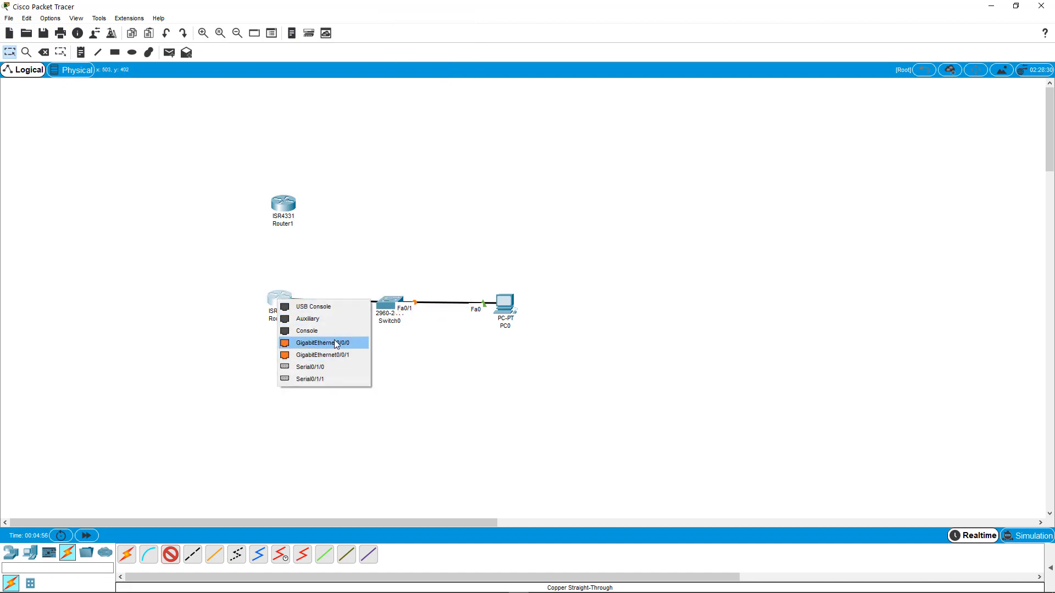
left_click(336, 343)
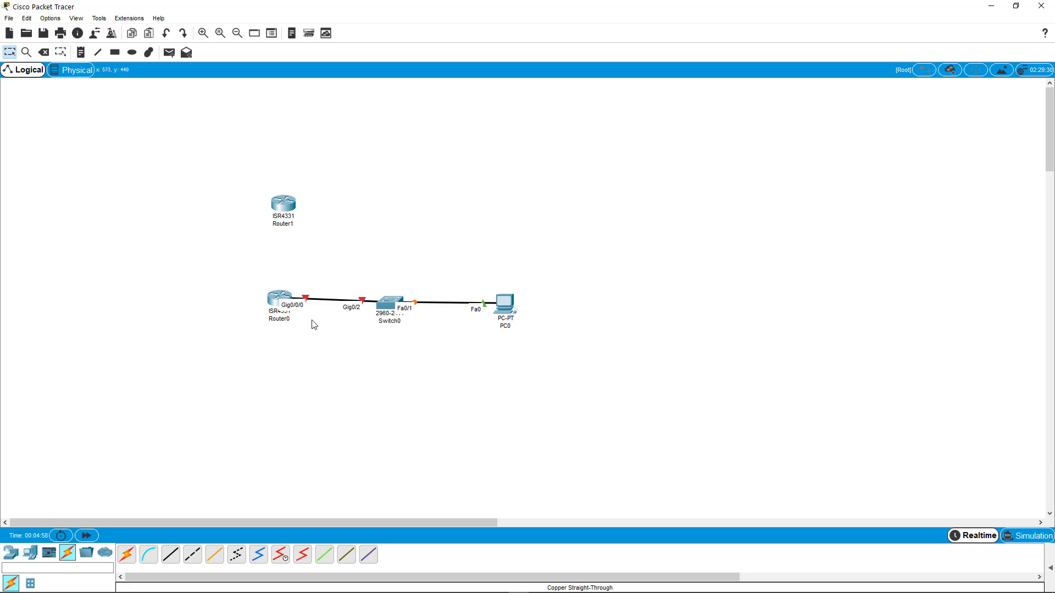
- Nudge Router0 slightly and turn on its GigabitEthernet0/0/0, Serial0/1/0 and Serial0/1/1 interfaces in the router's configuration
mouse_move(281, 304)
left_mouse_down()
mouse_move(270, 316)
mouse_move(273, 307)
left_mouse_up()
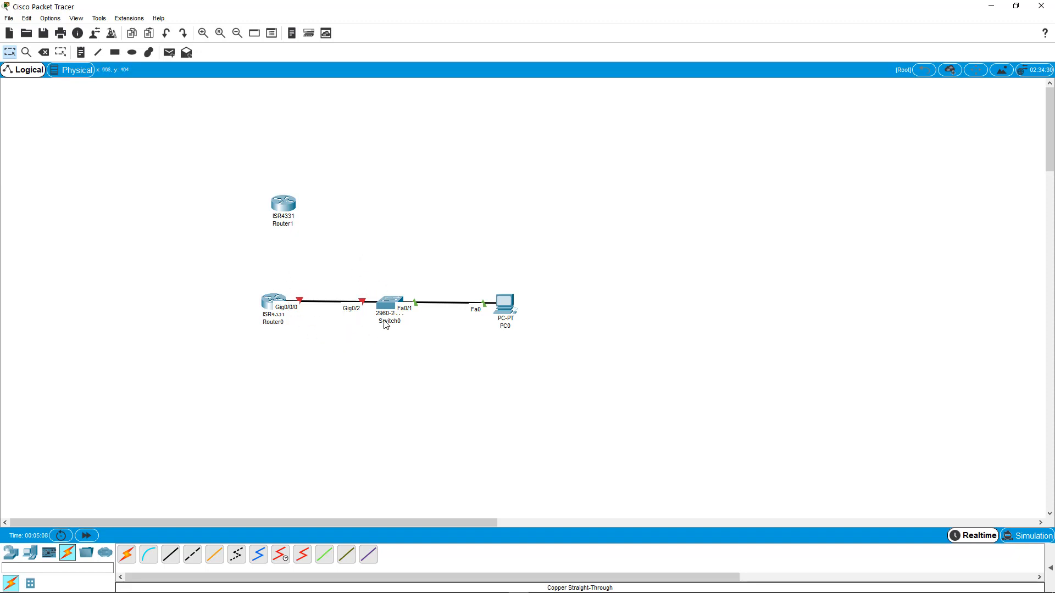
left_click(266, 311)
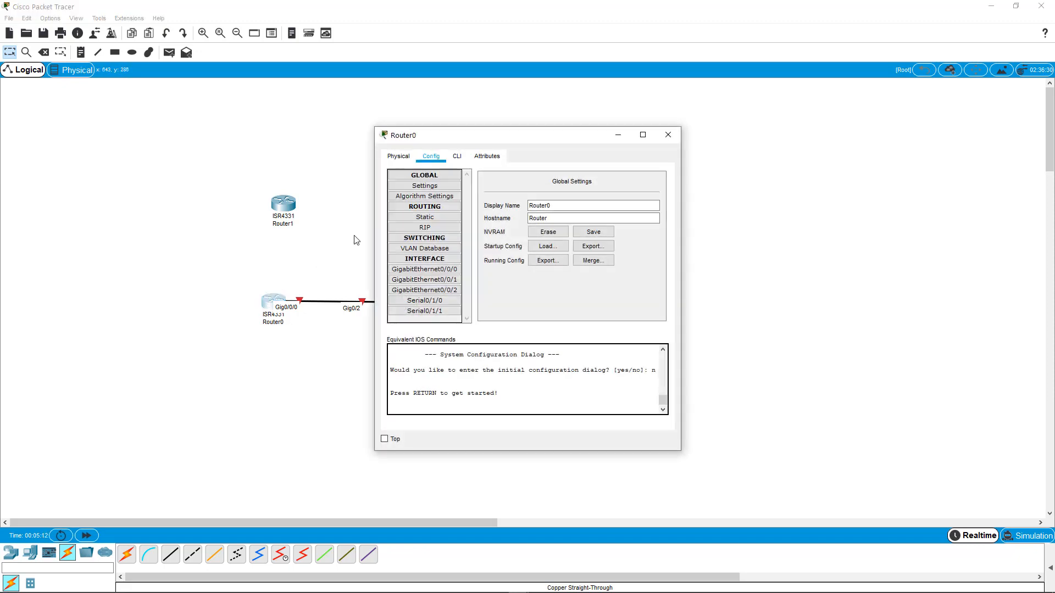
left_click(444, 268)
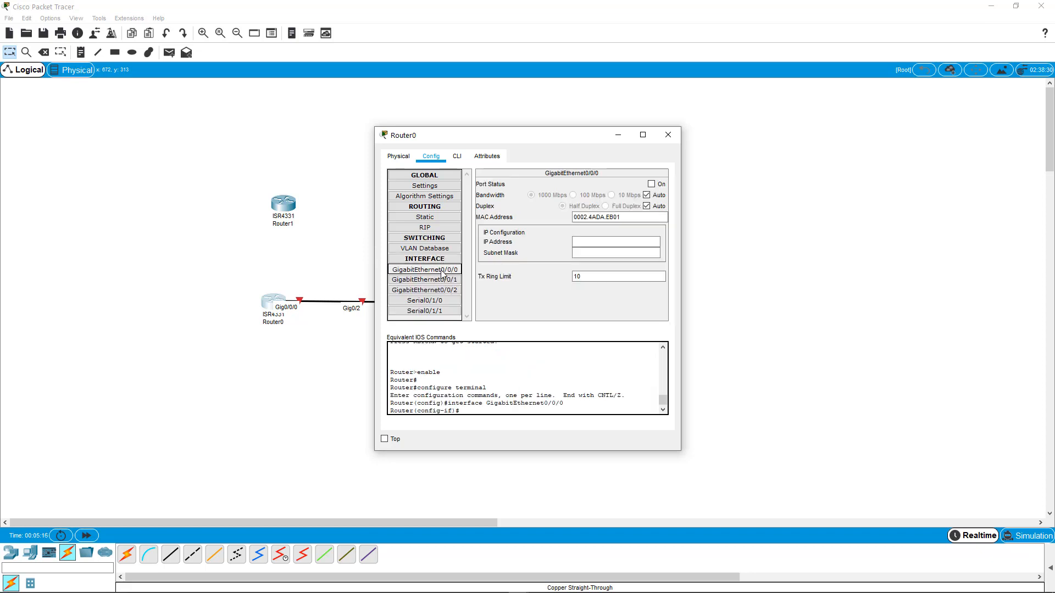
left_click(651, 184)
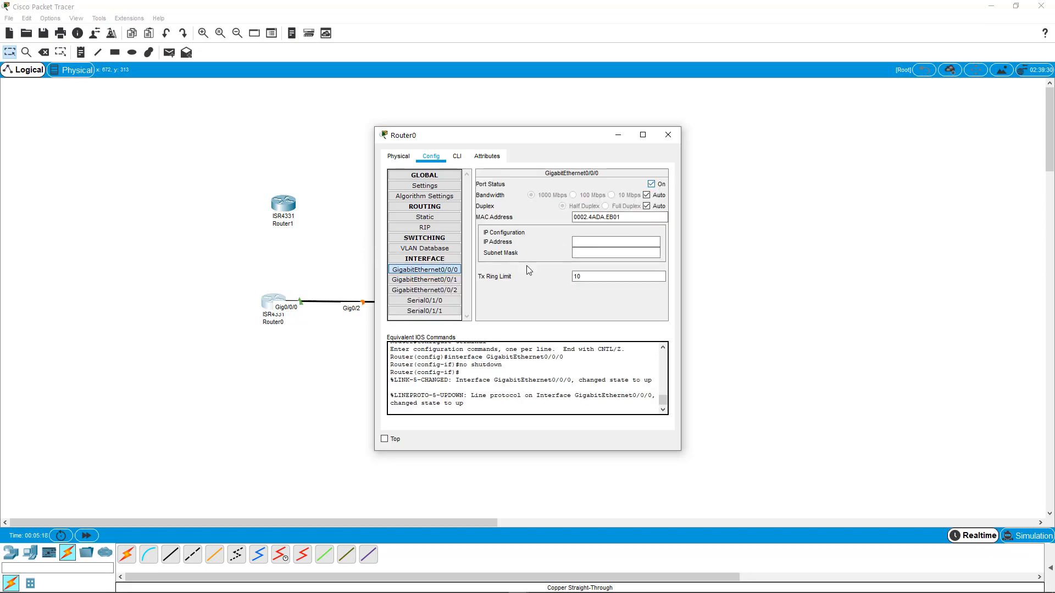
left_click(451, 302)
left_click(652, 184)
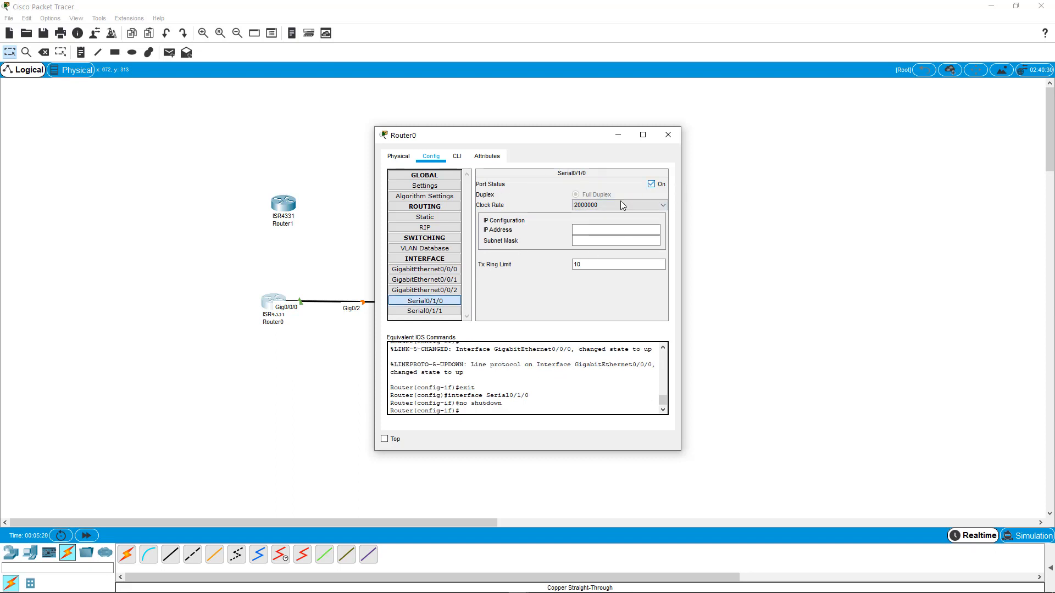
left_click(440, 311)
left_click(652, 184)
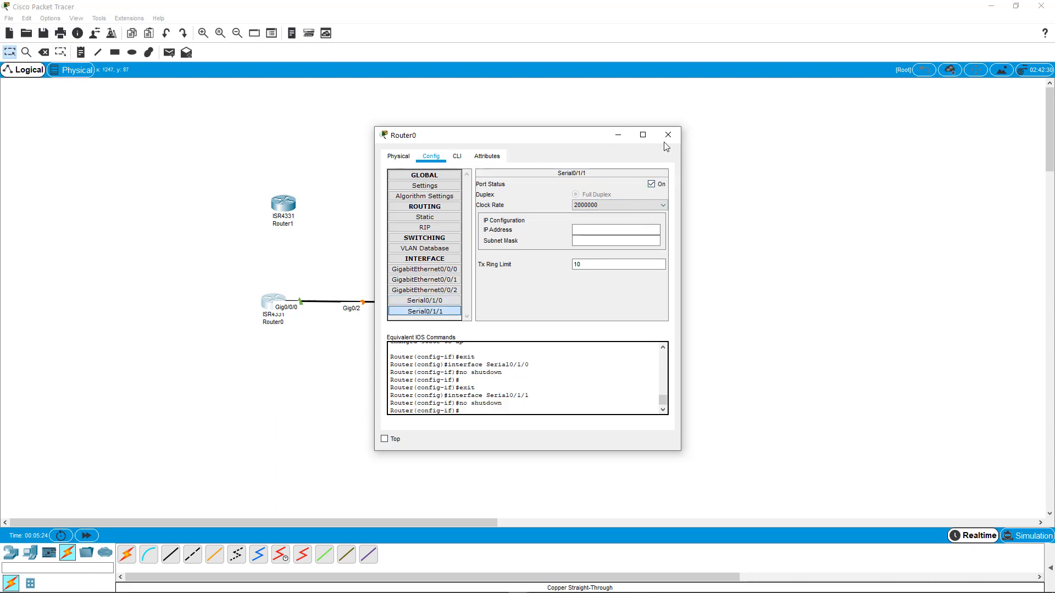
- Review the generated IOS commands in the Config and CLI tabs, then close the router window
left_click_drag(463, 365, 546, 413)
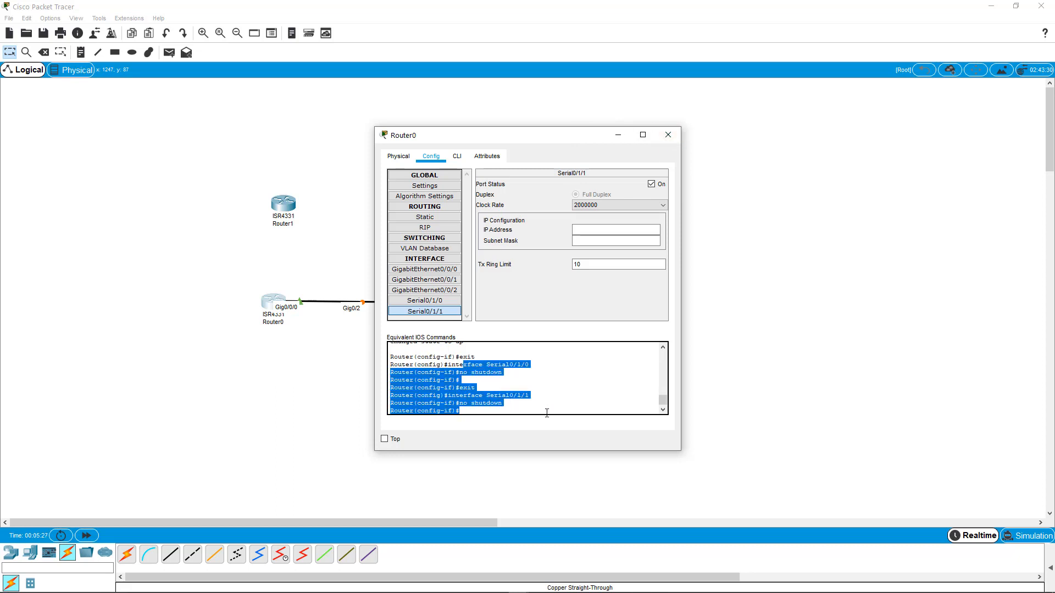
left_click(467, 158)
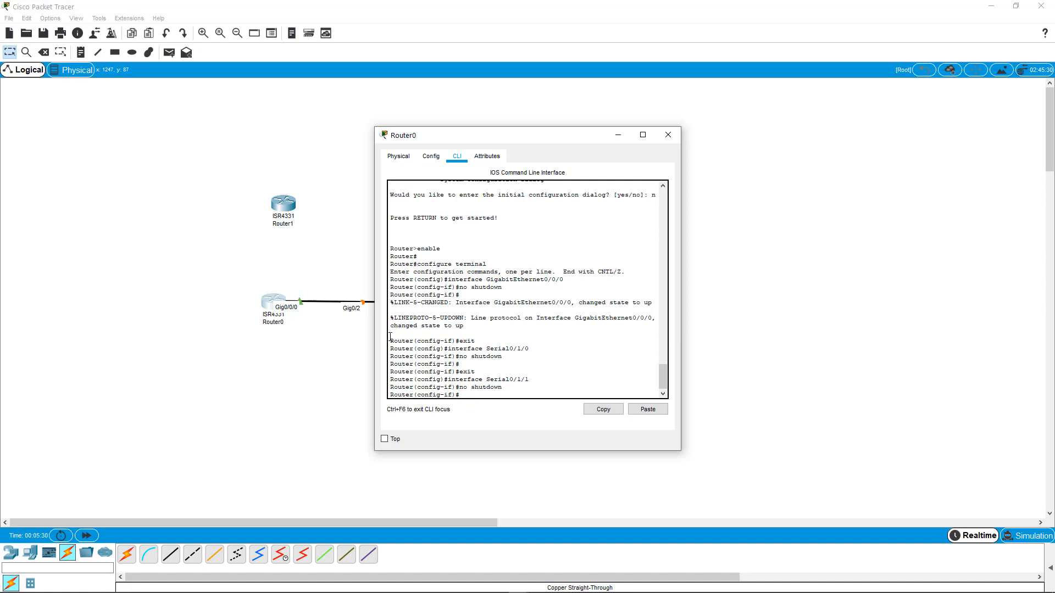
left_click_drag(391, 337, 492, 394)
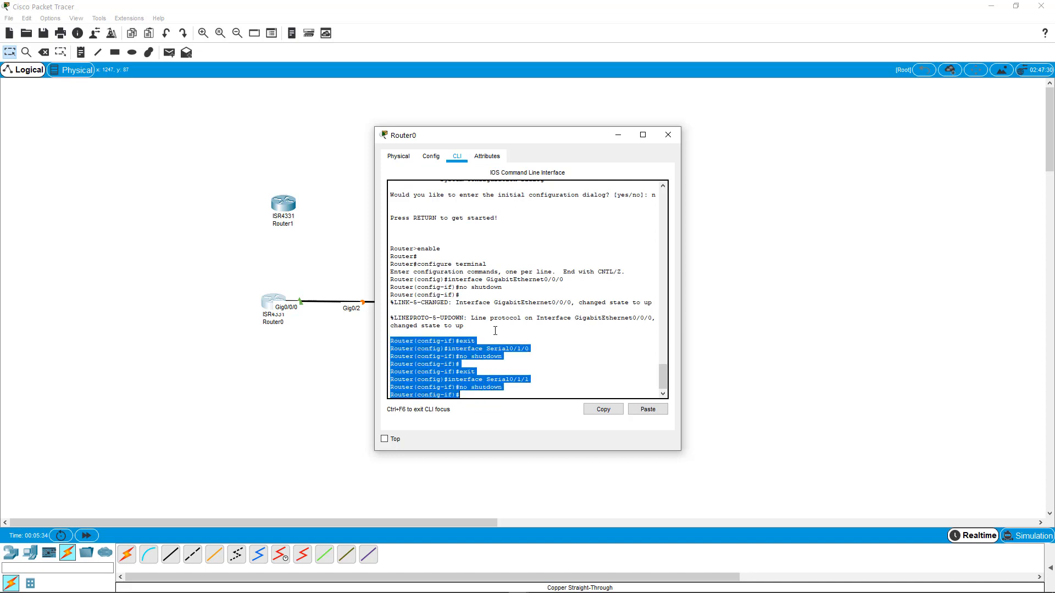
left_click(668, 134)
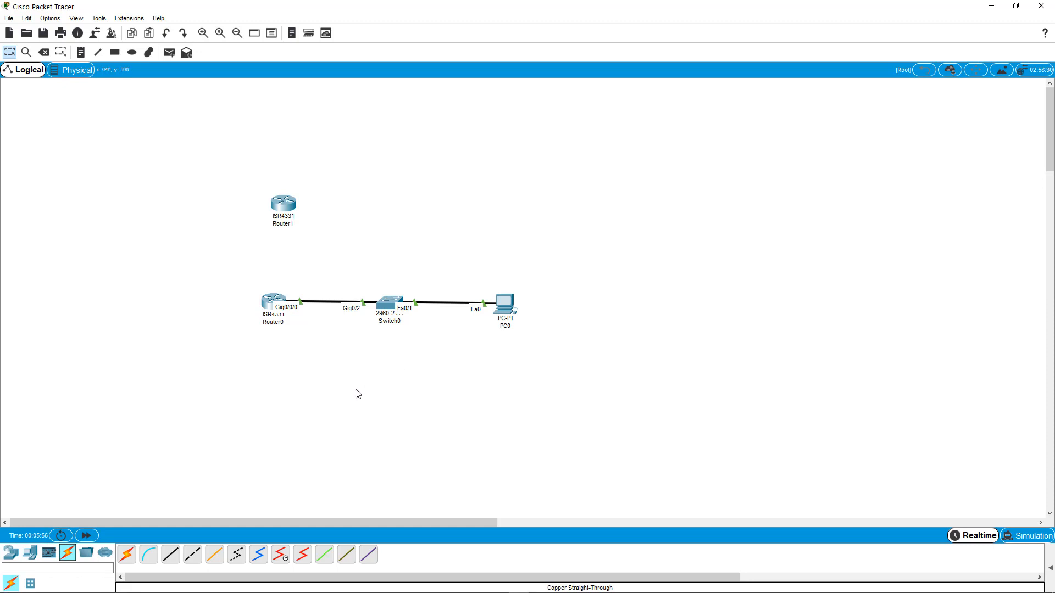
- Nudge Router1 slightly and connect Router0's Serial0/1/0 port to Router1's Serial0/1/0 port with a Serial DCE cable
left_click_drag(287, 212, 279, 208)
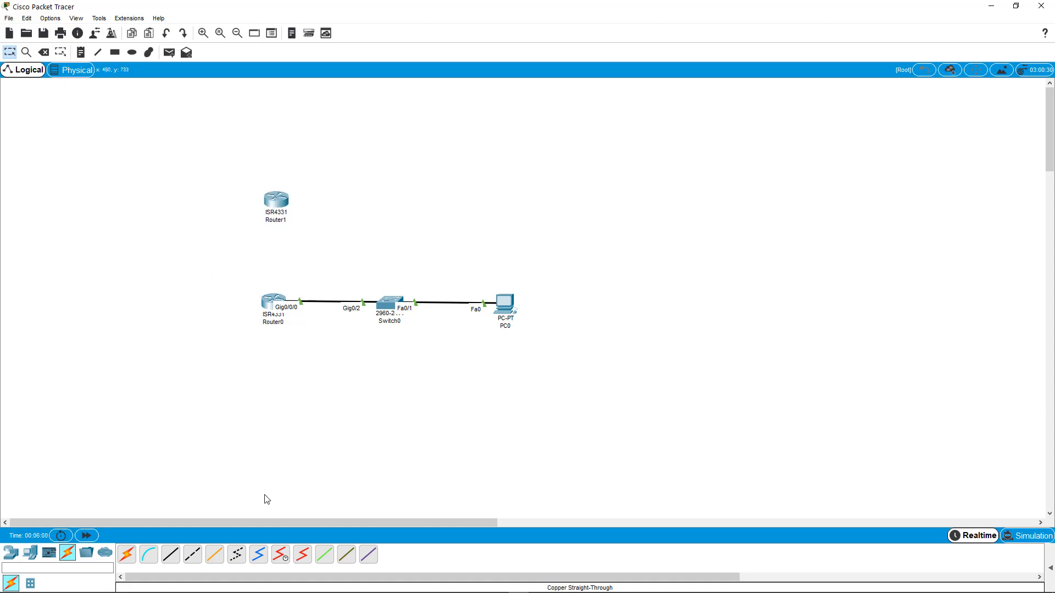
left_click(280, 555)
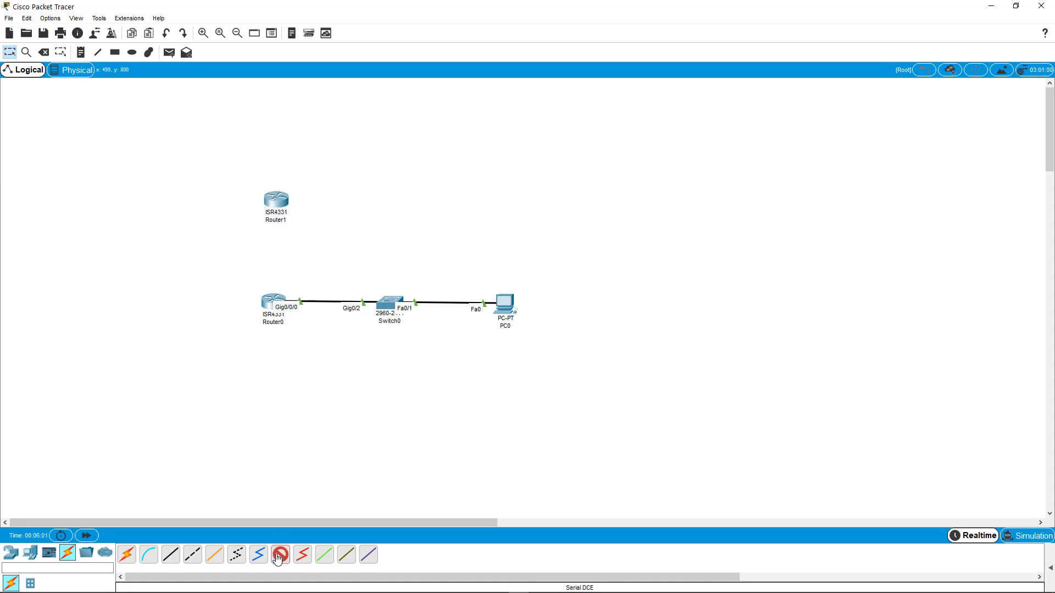
left_click(278, 301)
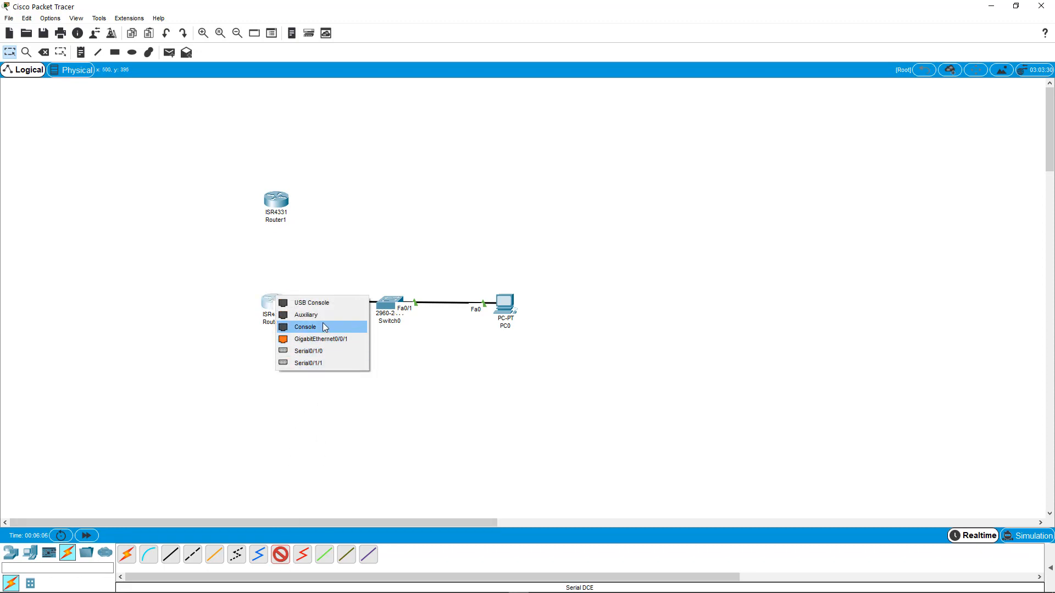
left_click(311, 338)
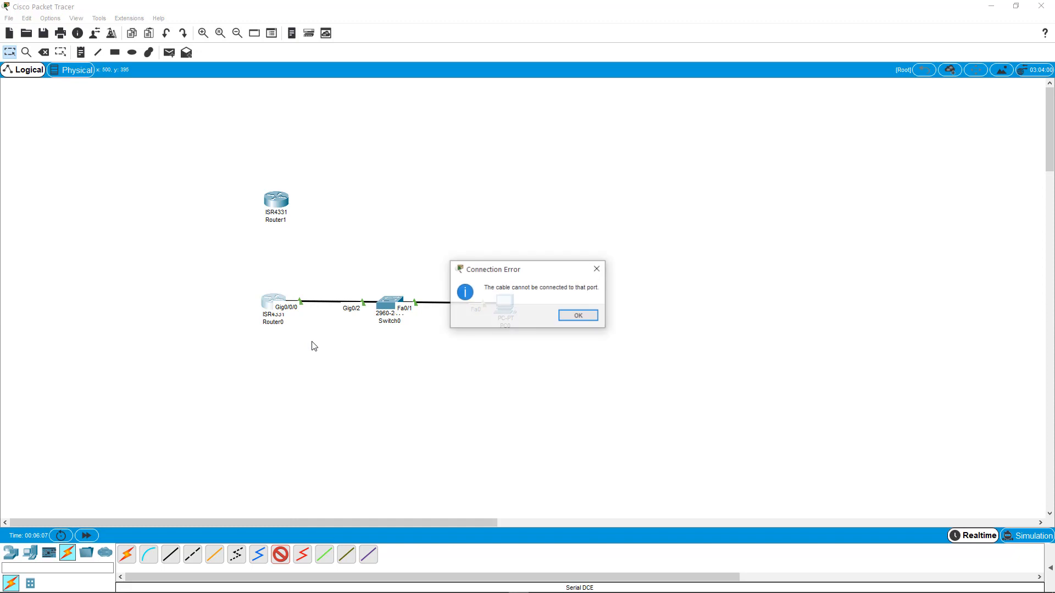
left_click(578, 315)
left_click(280, 302)
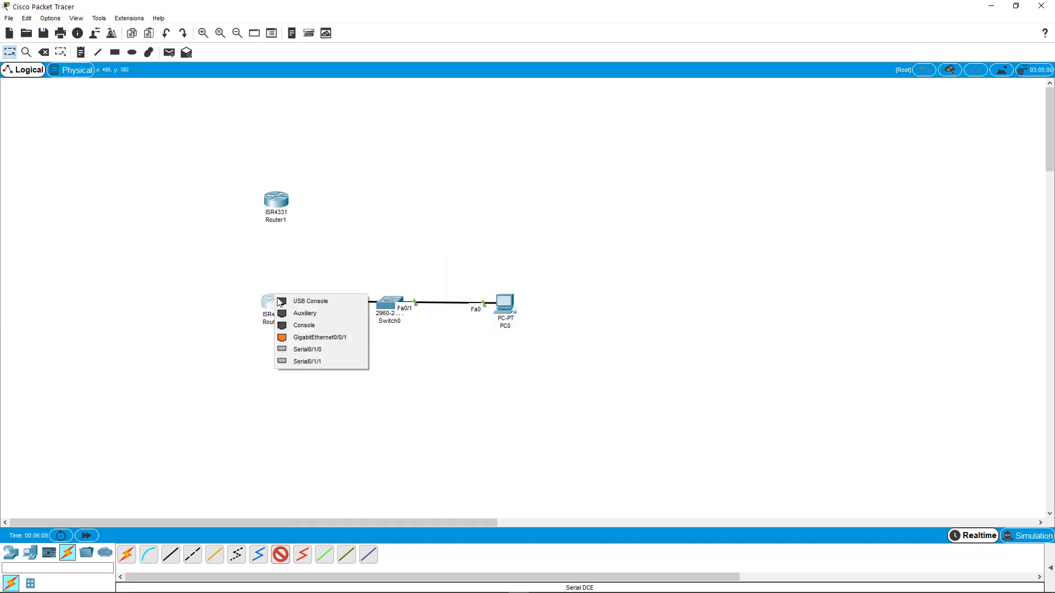
left_click(316, 325)
left_click(580, 320)
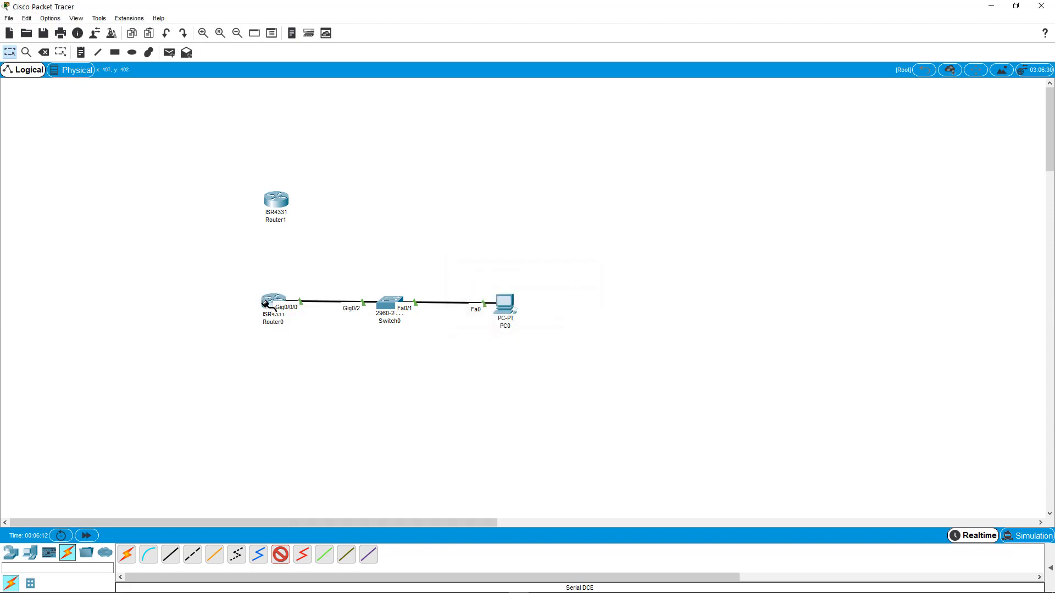
left_click(278, 303)
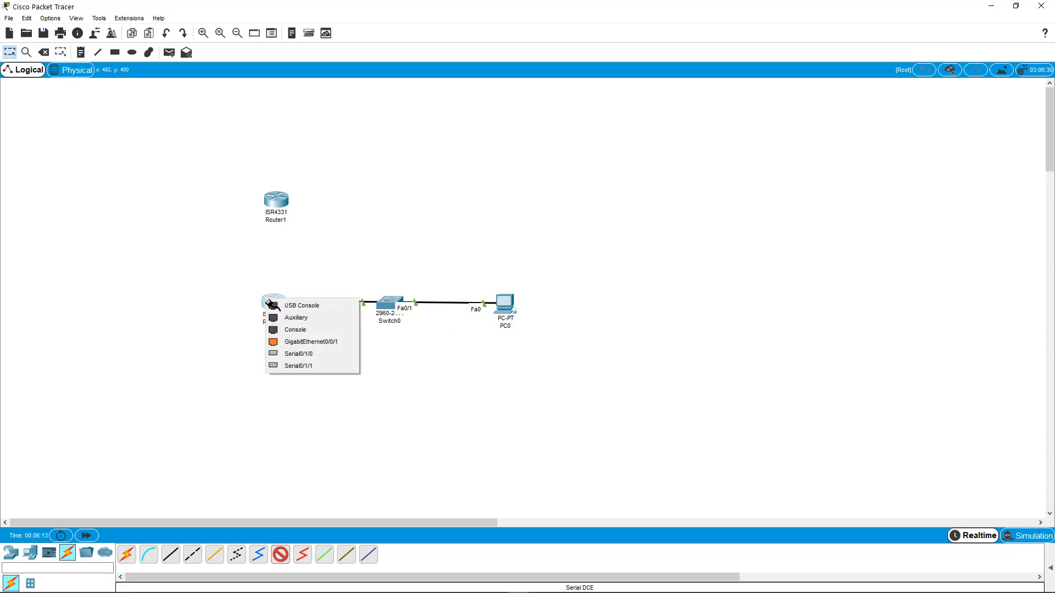
left_click(311, 355)
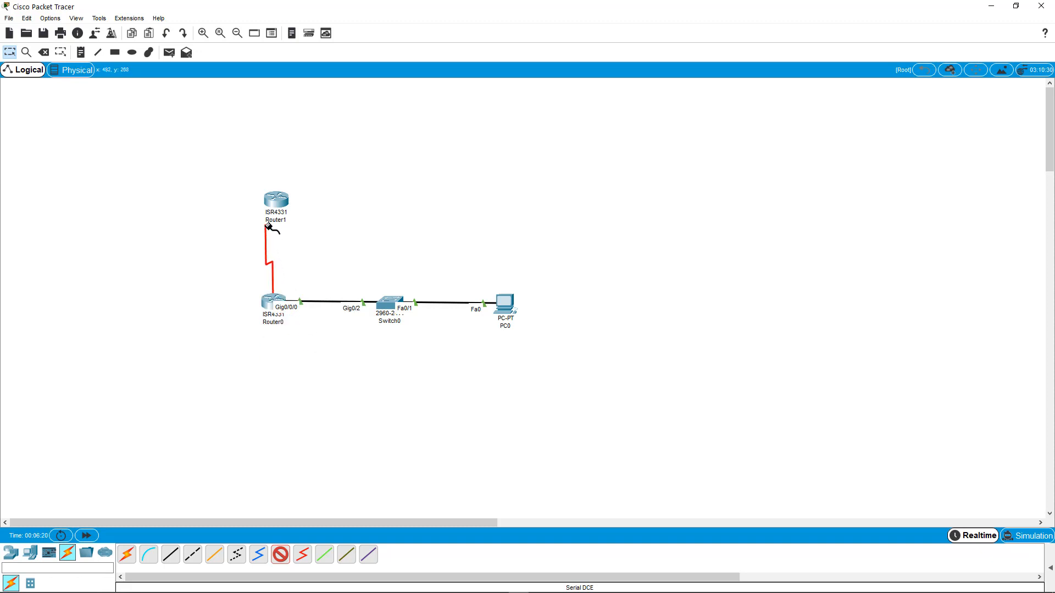
left_click(272, 212)
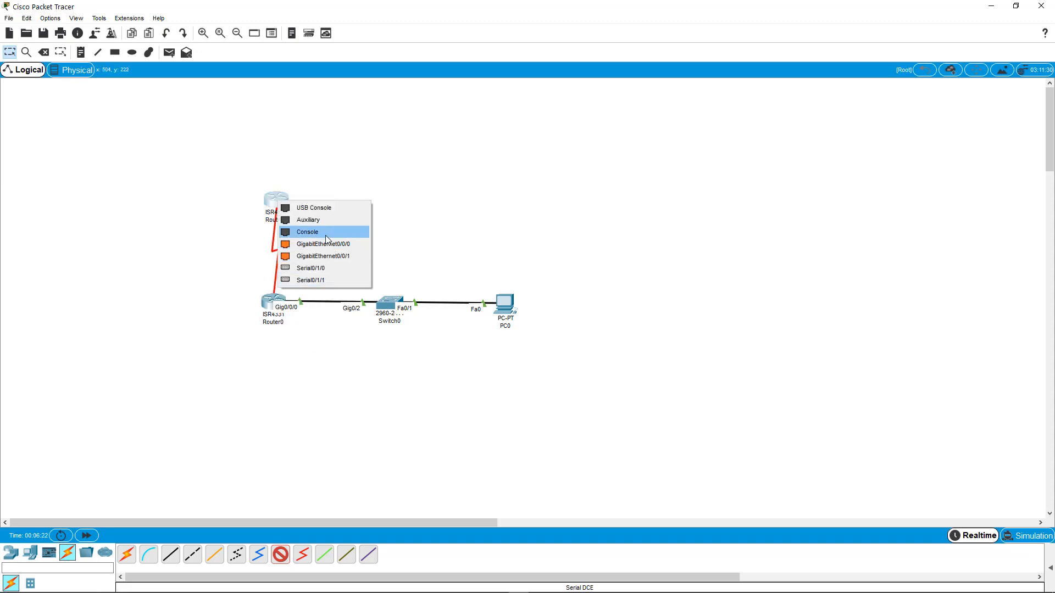
left_click(311, 268)
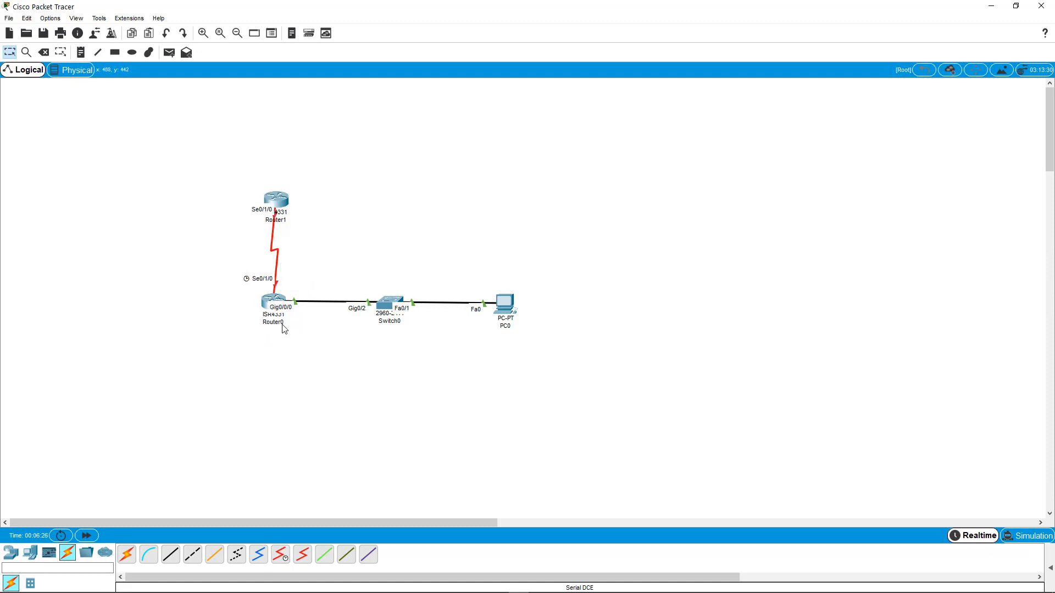
- Turn on Router1's Serial0/1/1 and Serial0/1/0 interfaces in the router's configuration, closing the window each time
left_click(283, 197)
left_click(429, 157)
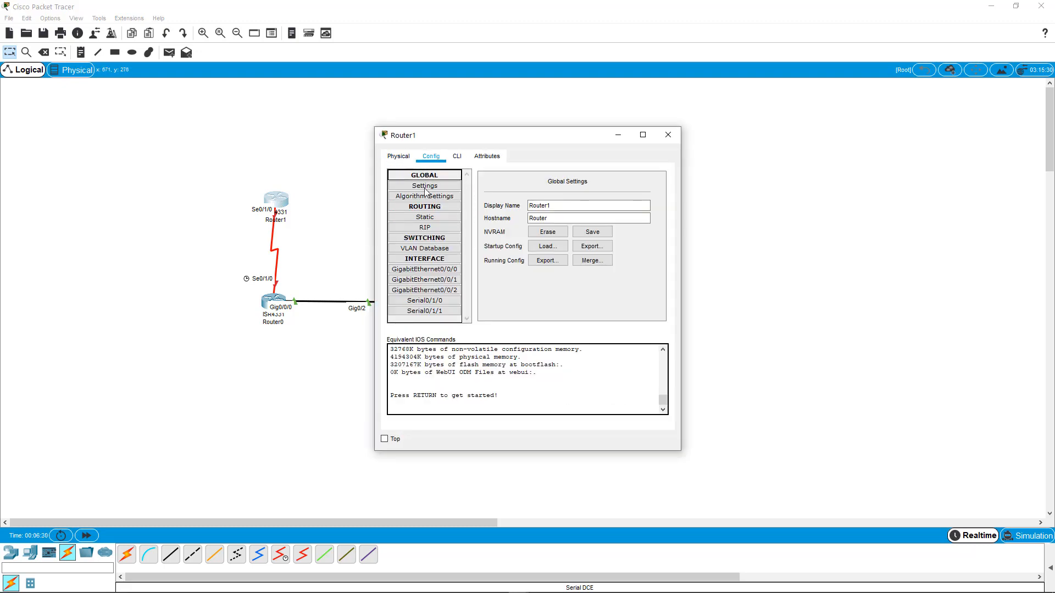
left_click(432, 312)
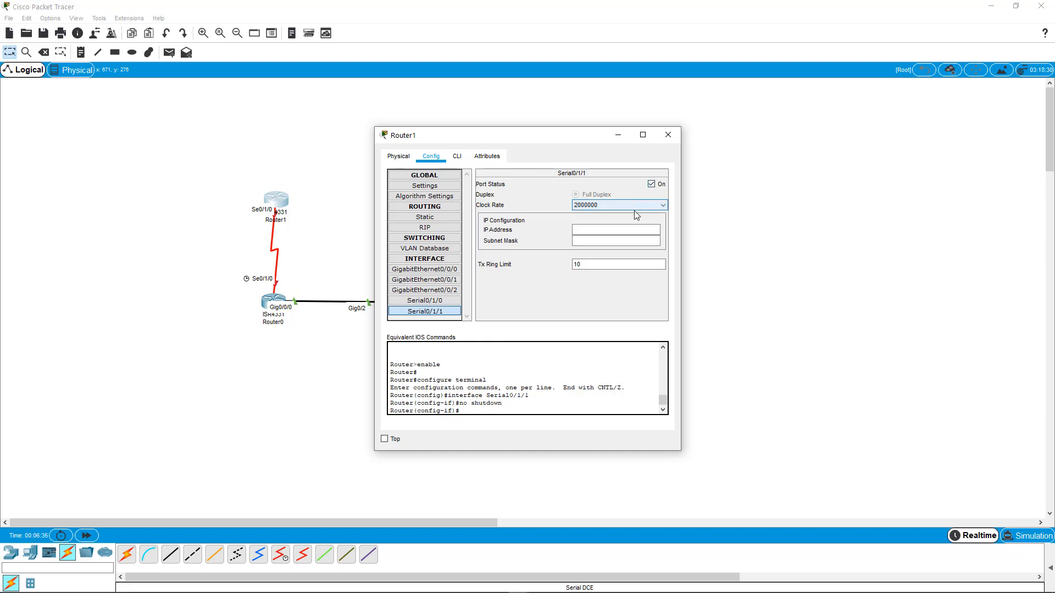
left_click(667, 130)
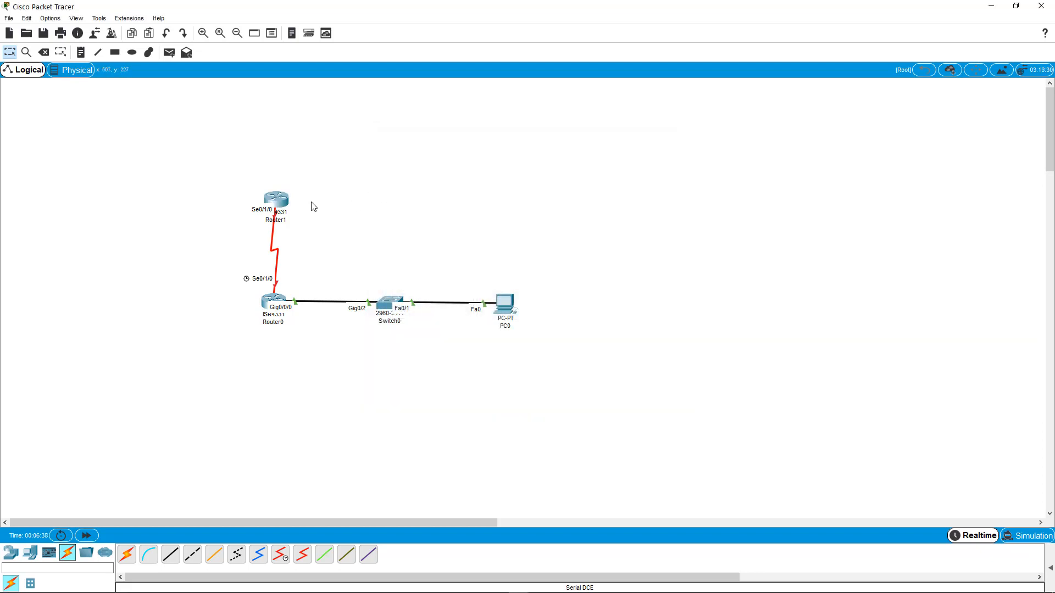
left_click(279, 201)
left_click(440, 311)
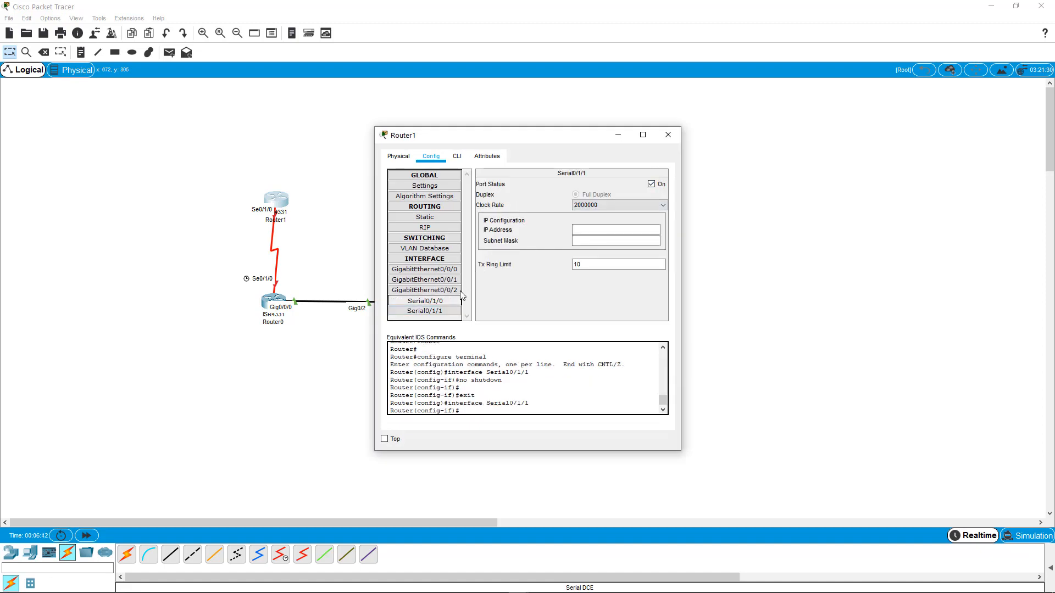
left_click(425, 301)
left_click(651, 184)
left_click(671, 136)
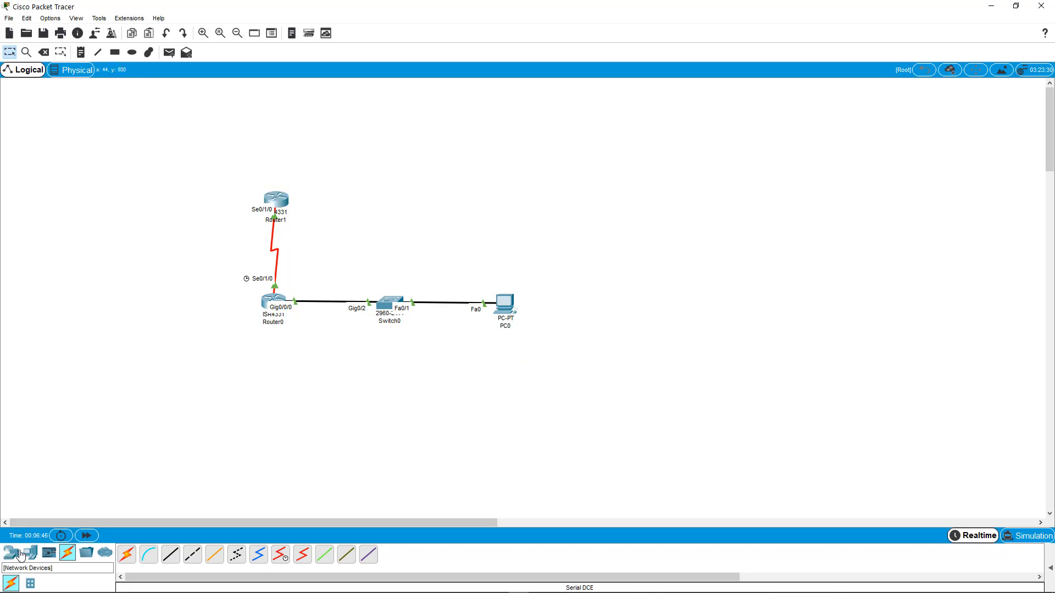
- Add a PC below Router0 and connect its FastEthernet0 to Router0's GigabitEthernet0/0/1 with a Copper Cross-Over cable
left_click(30, 552)
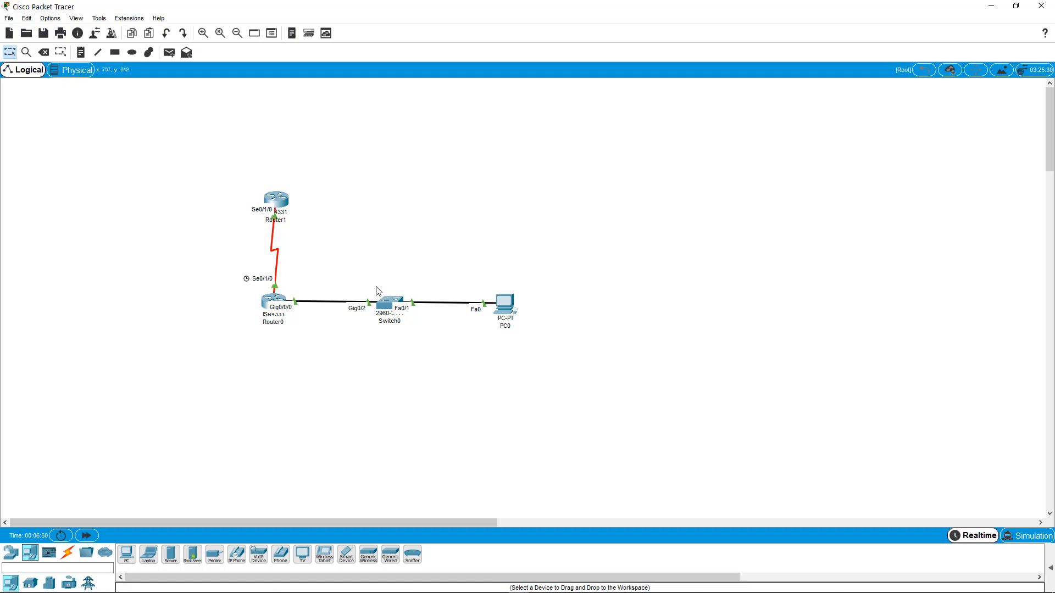
left_click_drag(126, 555, 264, 414)
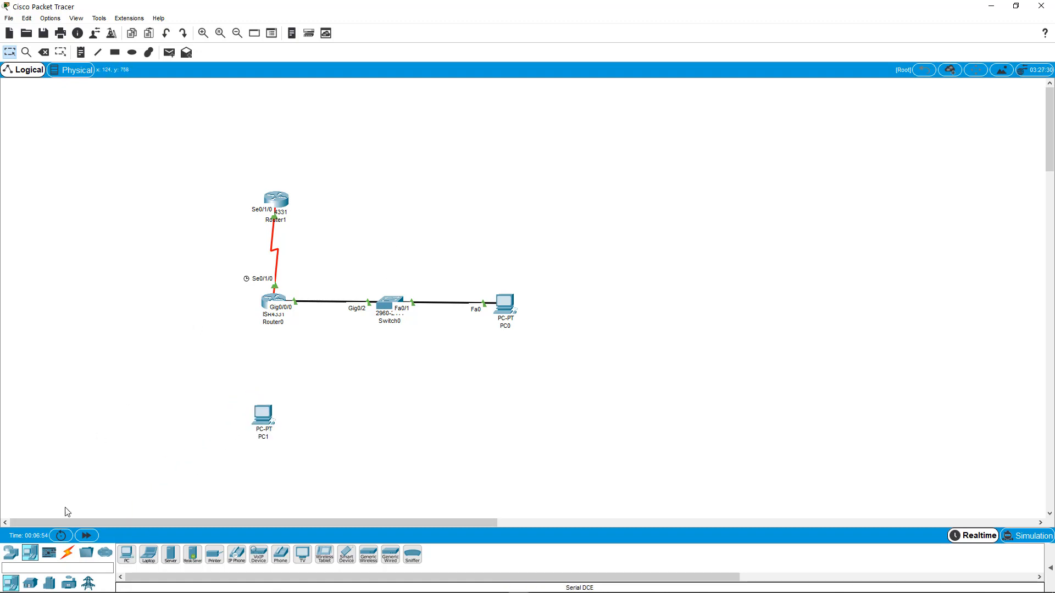
left_click(70, 556)
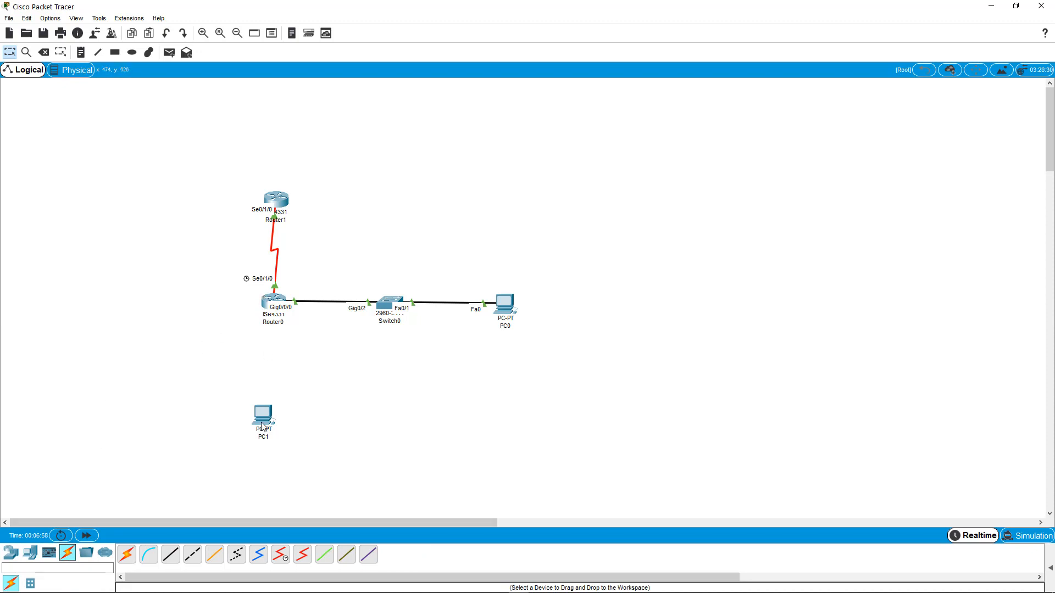
left_click(193, 554)
left_click(269, 303)
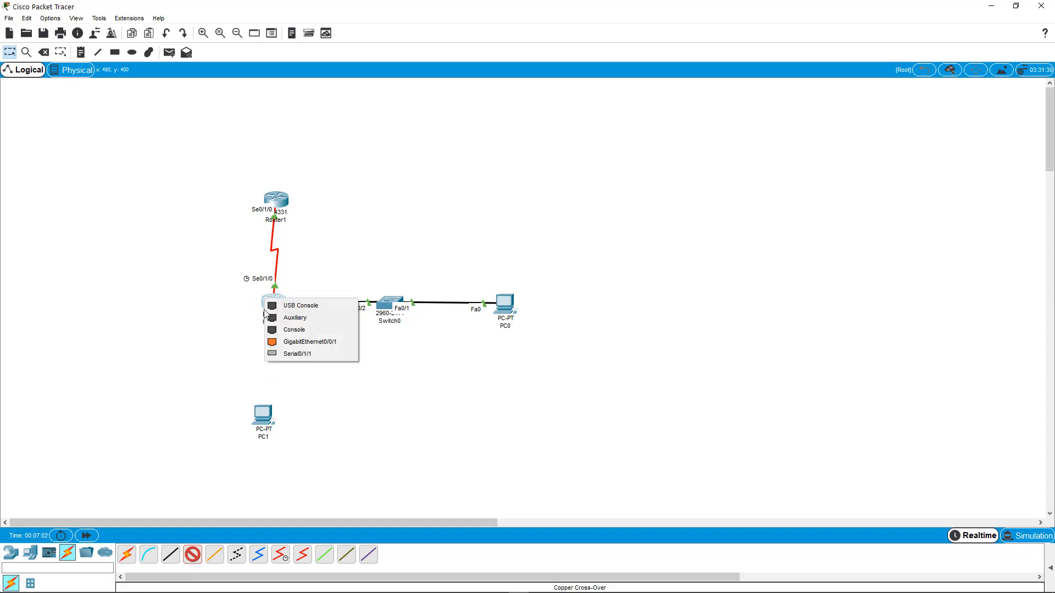
left_click(294, 342)
left_click(264, 415)
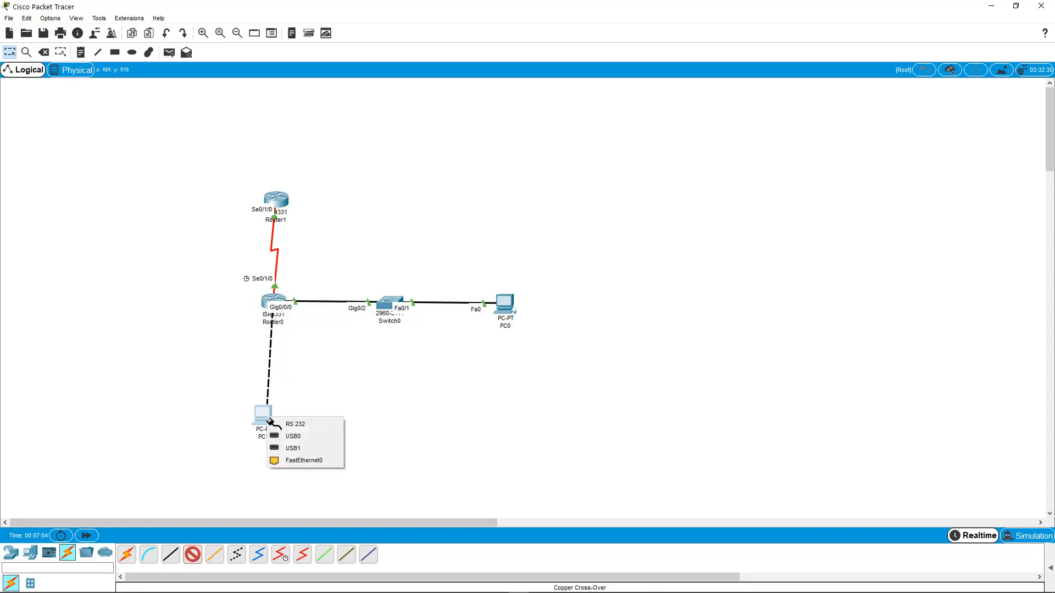
left_click(285, 459)
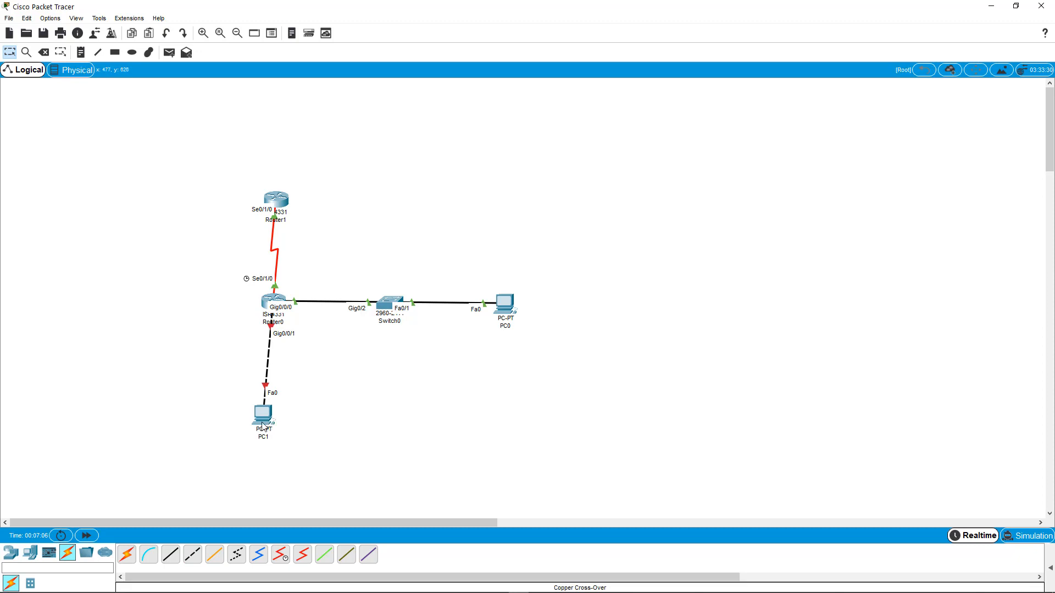
- Nudge the new PC slightly and try to start a cross-over cable from the switch's FastEthernet0/1 port
left_click_drag(262, 424, 270, 423)
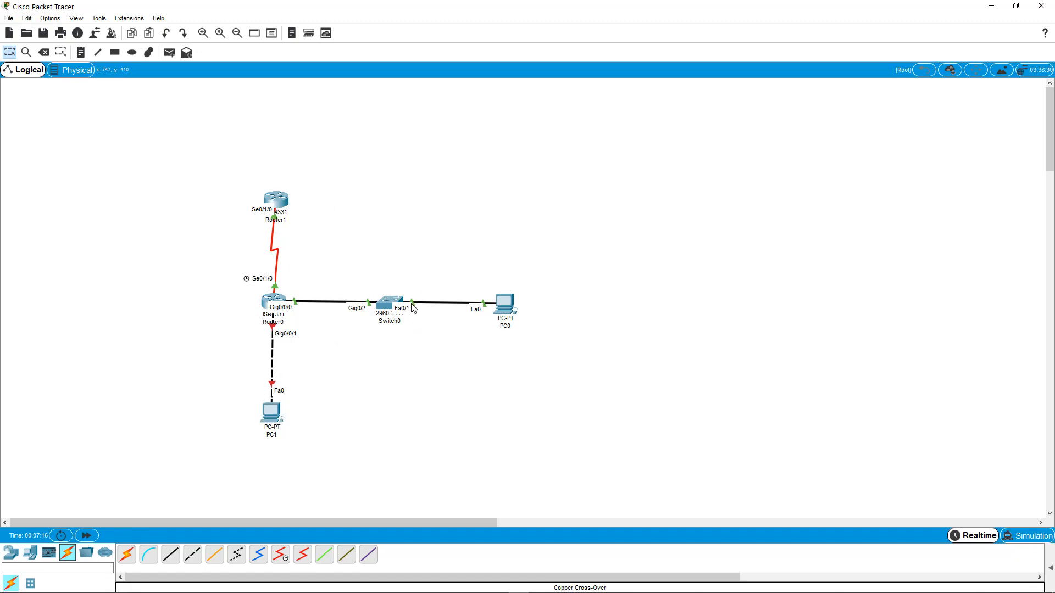
left_click(389, 304)
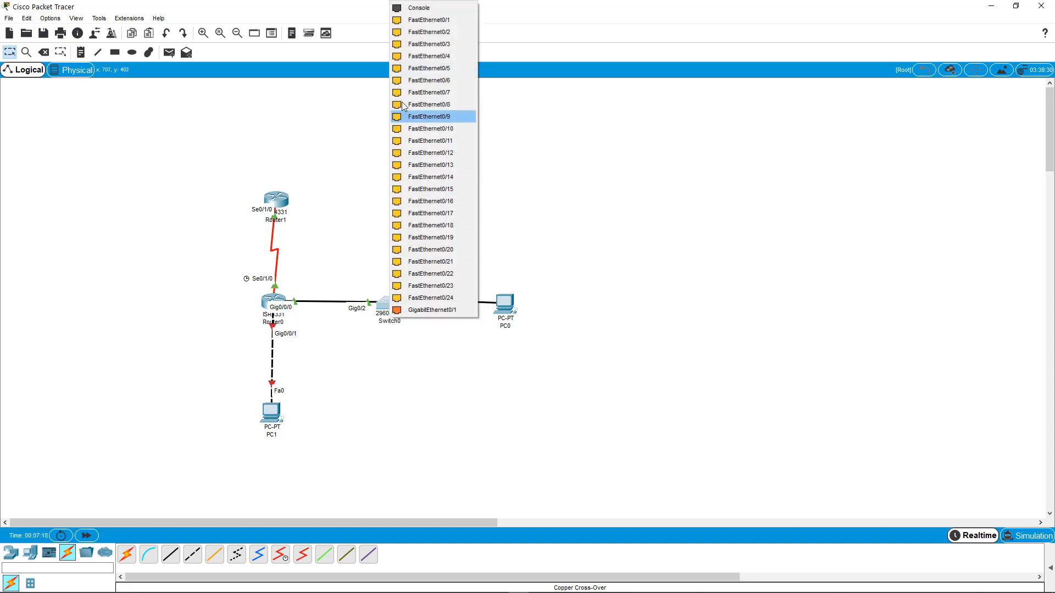
left_click(421, 21)
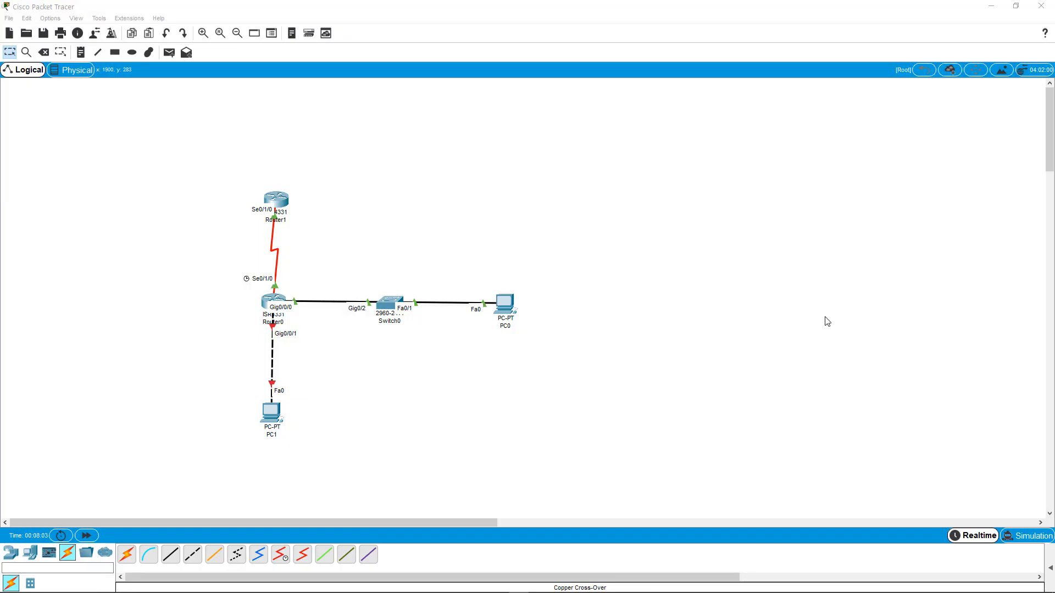
- Minimize Packet Tracer, open the 1.5.7 Packet Tracer - Network Representation activity file from File Explorer, and enlarge its instructions window
left_click(990, 7)
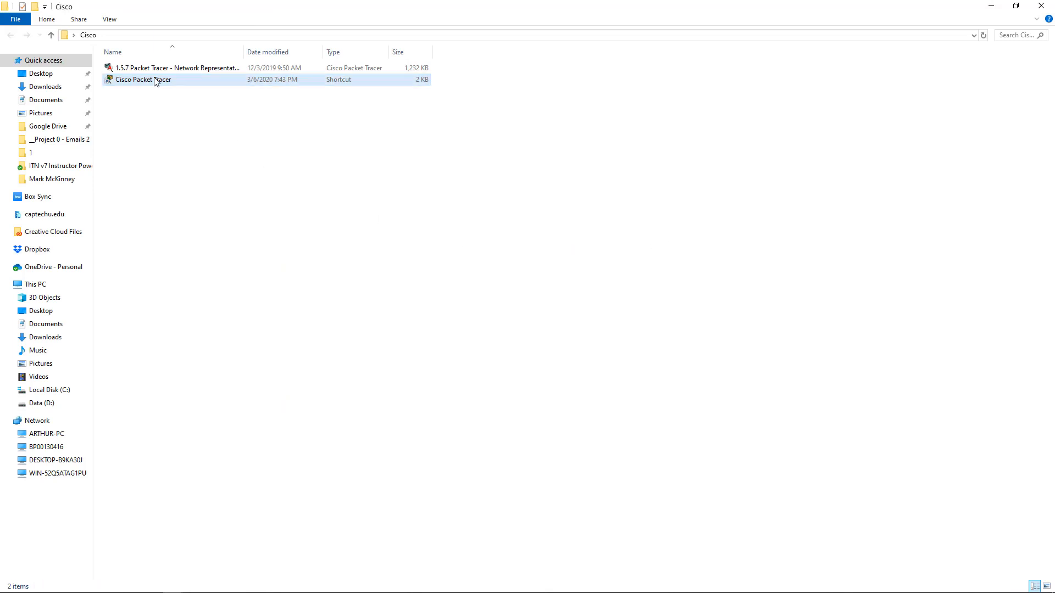
double_click(153, 70)
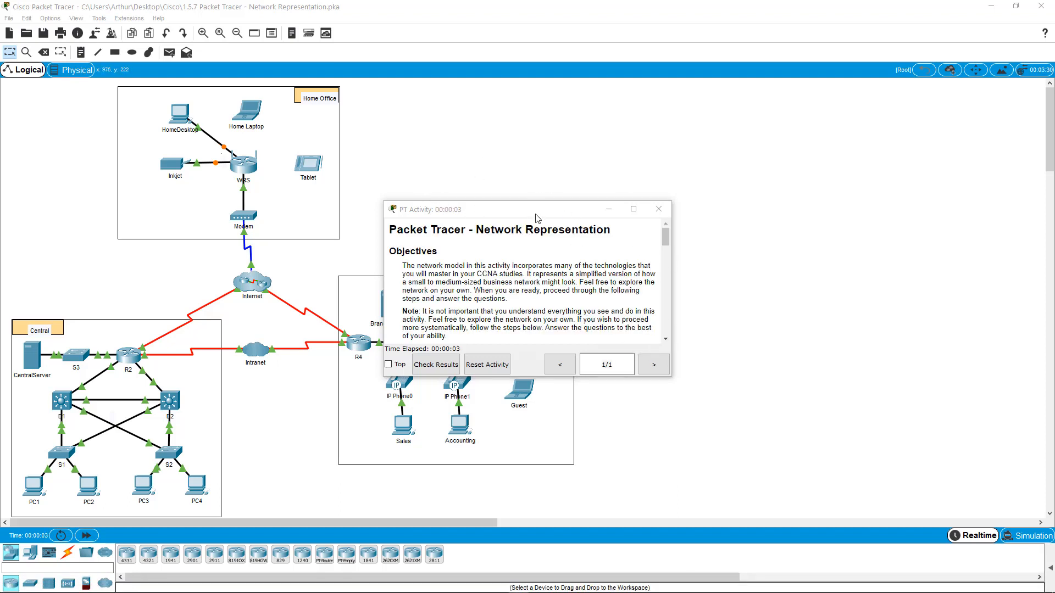
left_click_drag(537, 217, 780, 93)
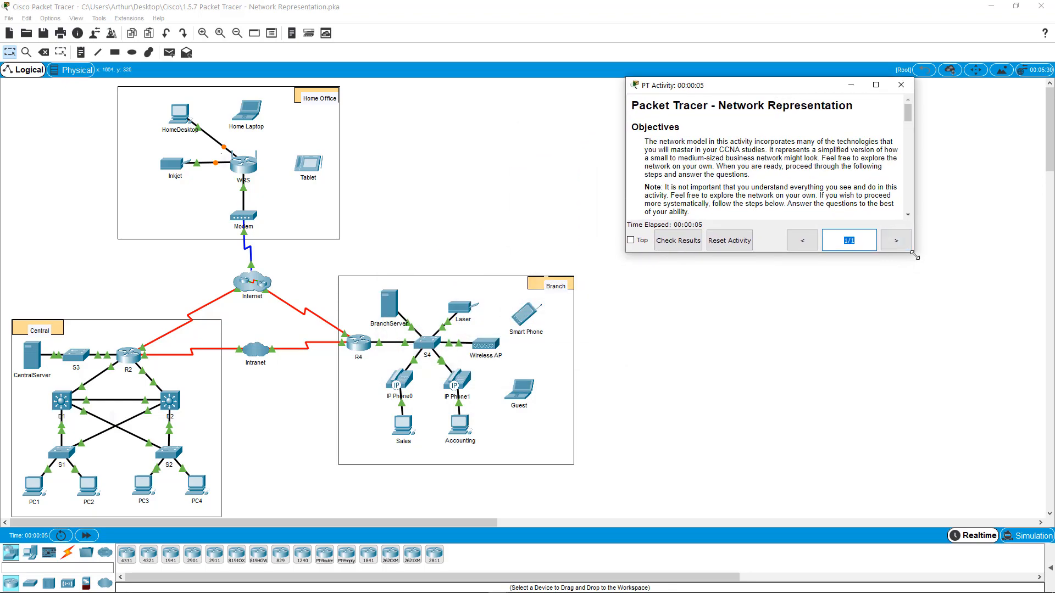
left_click_drag(914, 255, 971, 497)
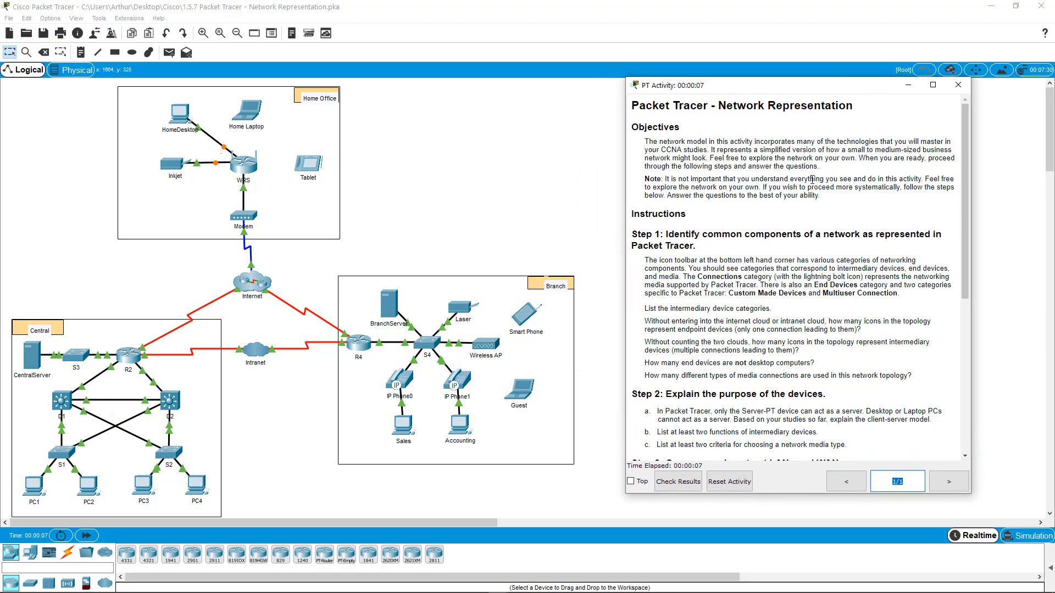
- Scroll through the activity instructions and try to check the activity results
scroll(812, 180, "down", 10)
scroll(796, 194, "up", 10)
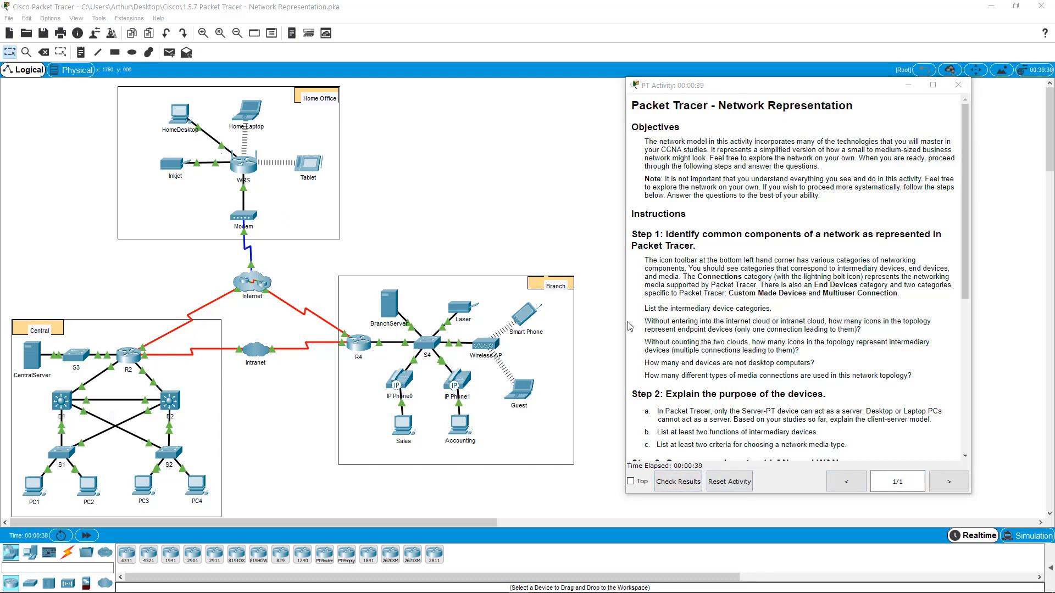
scroll(813, 328, "down", 3)
scroll(814, 329, "down", 2)
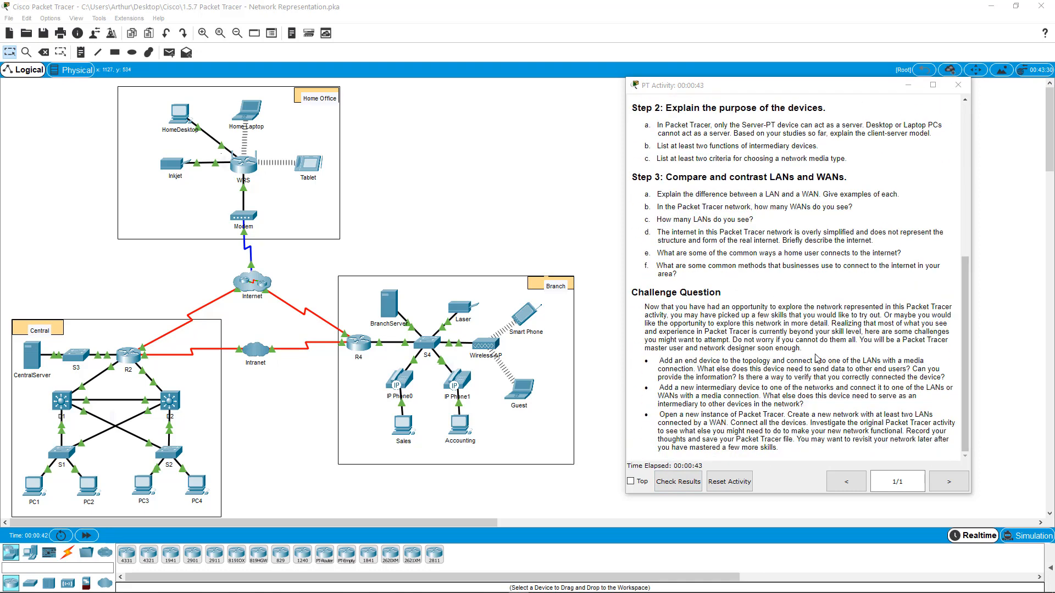
left_click(686, 488)
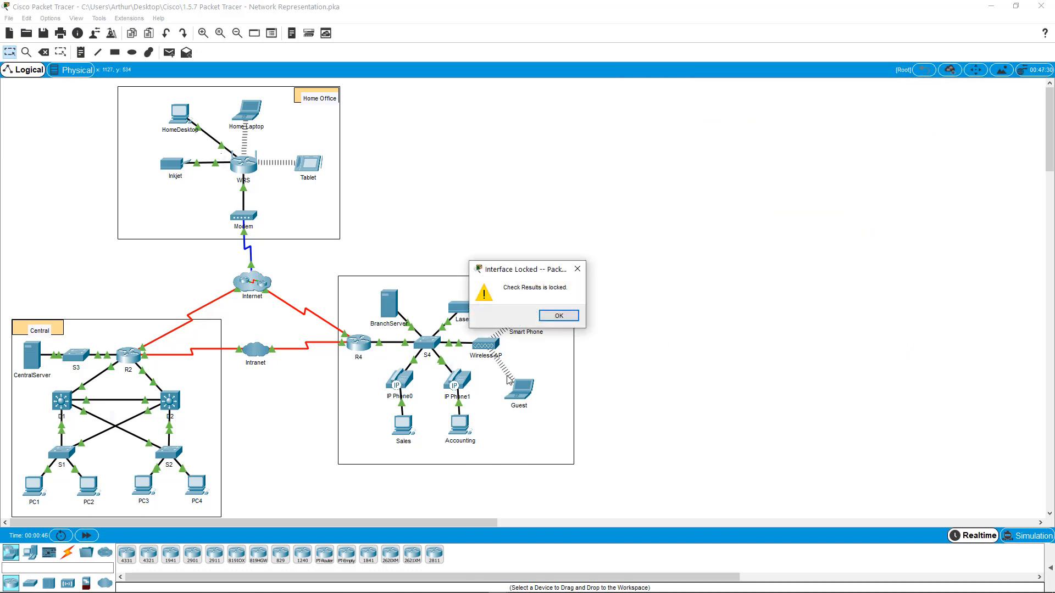